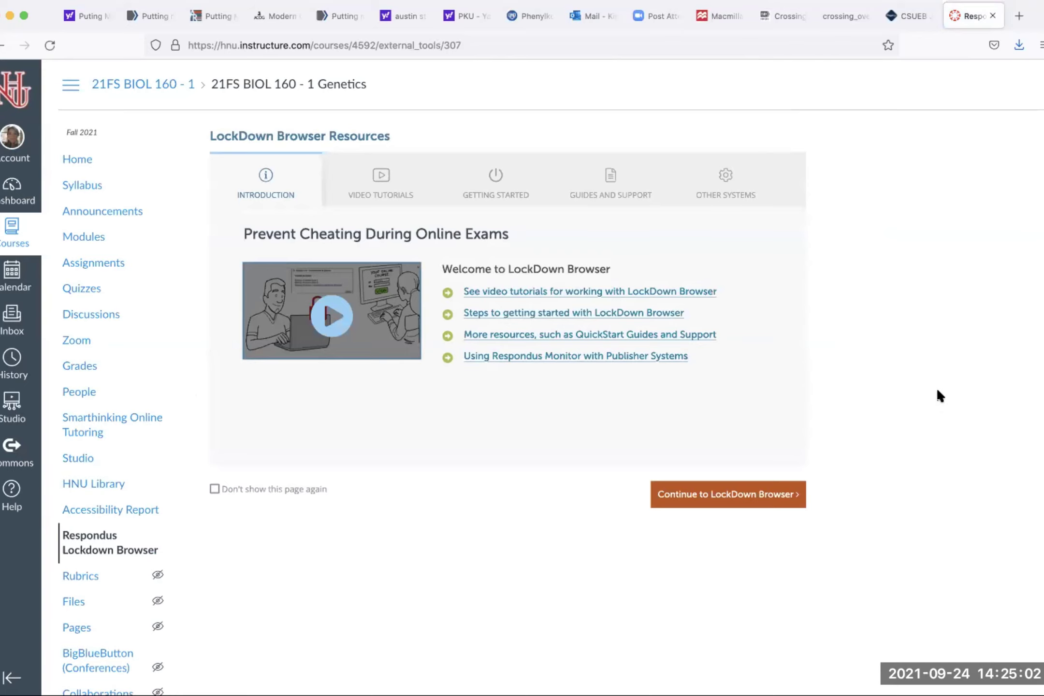
Step: Continue to the LockDown Browser dashboard and require Respondus LockDown Browser for the practice quiz
{"action": "left_click", "coordinate": [784, 493]}
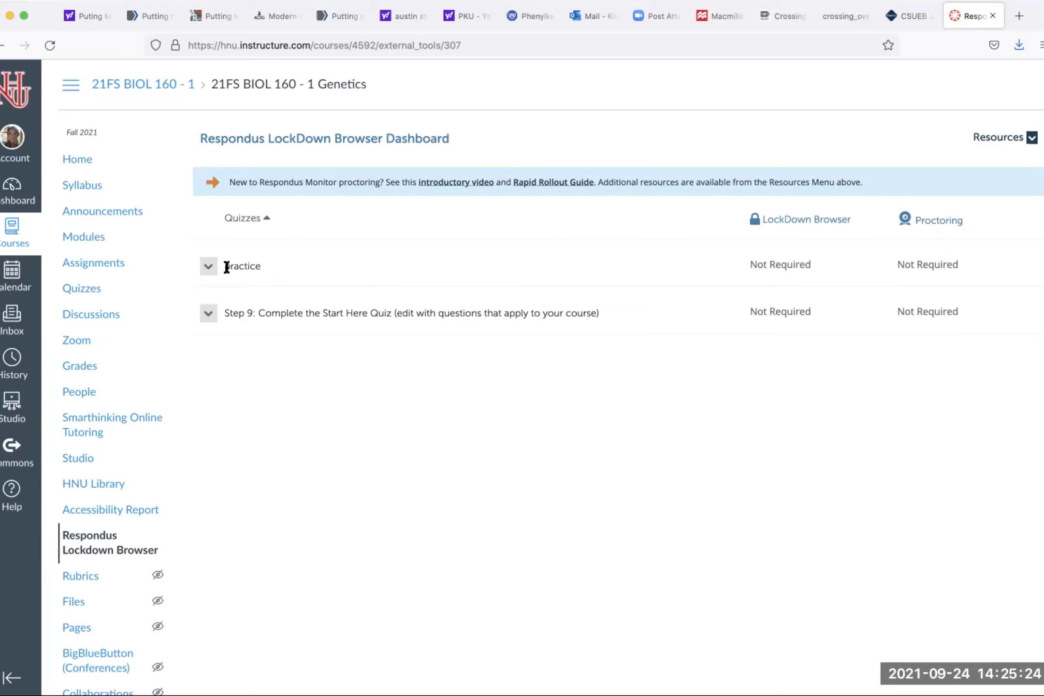
{"action": "left_click", "coordinate": [208, 271]}
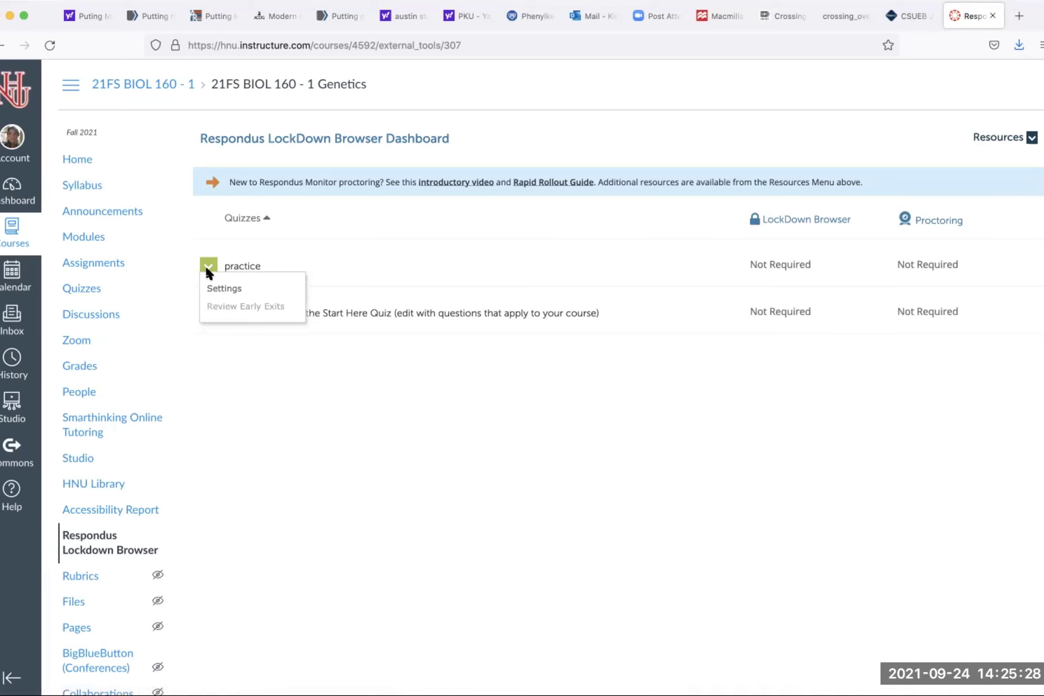
{"action": "left_click", "coordinate": [213, 287]}
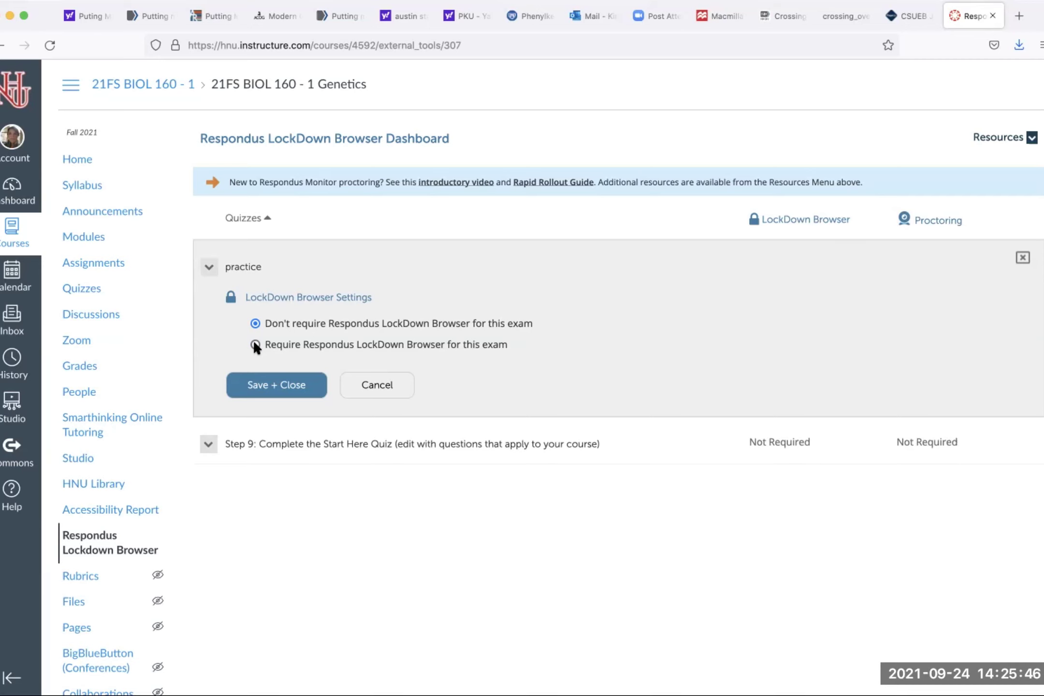
{"action": "left_click", "coordinate": [254, 342]}
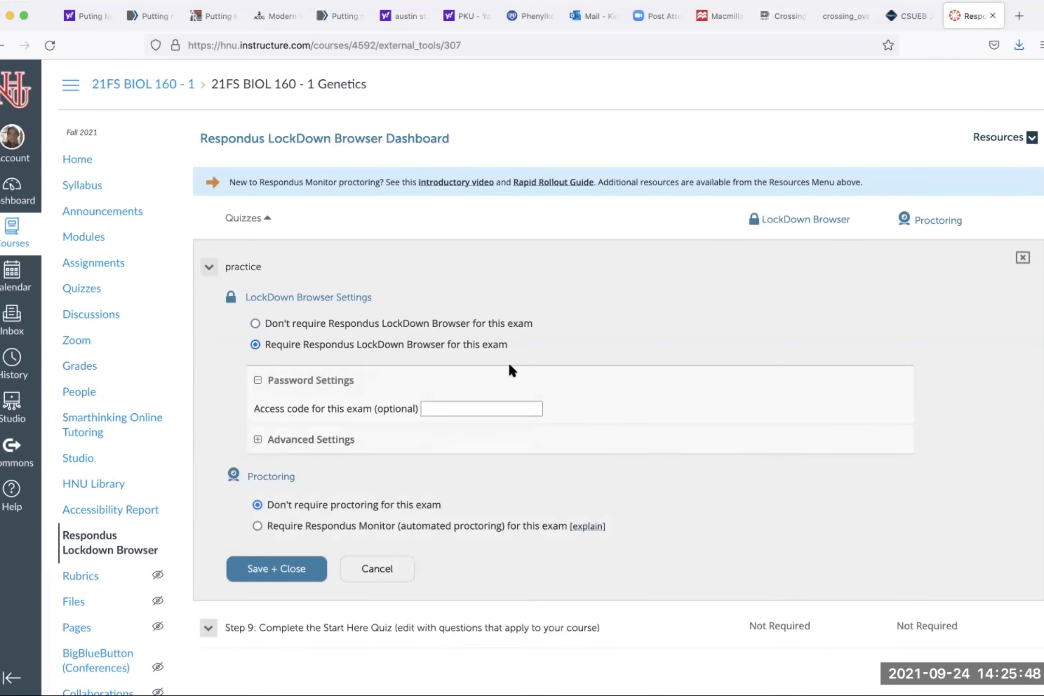
Step: Expand the practice quiz's advanced LockDown Browser settings and lock students into the browser until the exam is completed
{"action": "left_click", "coordinate": [480, 408]}
{"action": "left_click", "coordinate": [257, 440]}
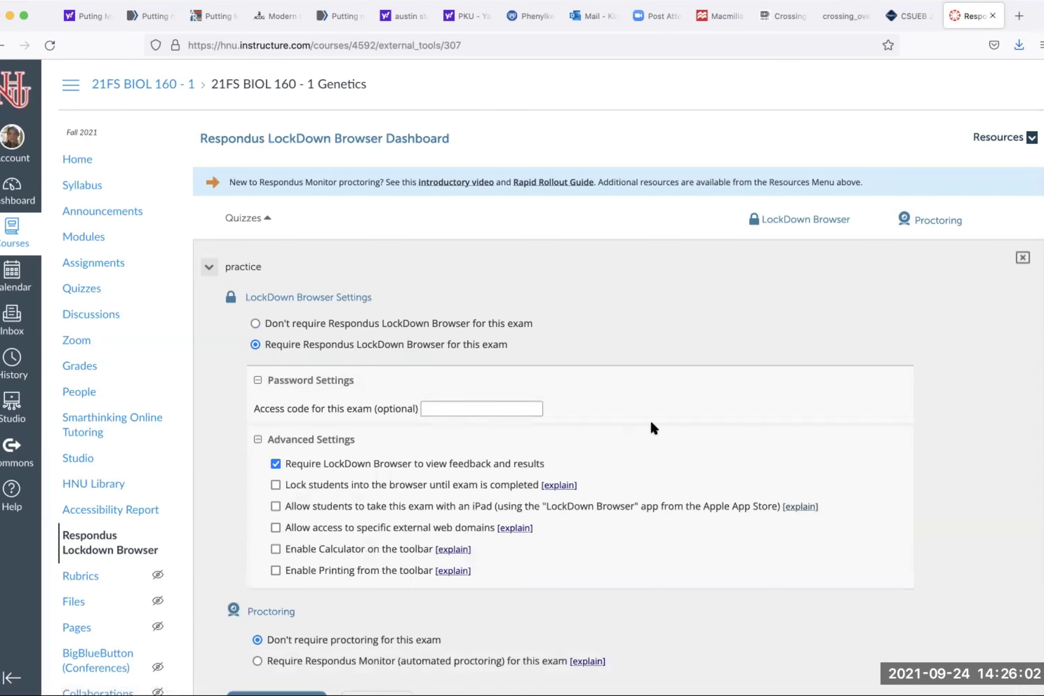
{"action": "scroll", "coordinate": [653, 427], "scroll_direction": "down", "scroll_amount": 4}
{"action": "scroll", "coordinate": [652, 426], "scroll_direction": "down", "scroll_amount": 1}
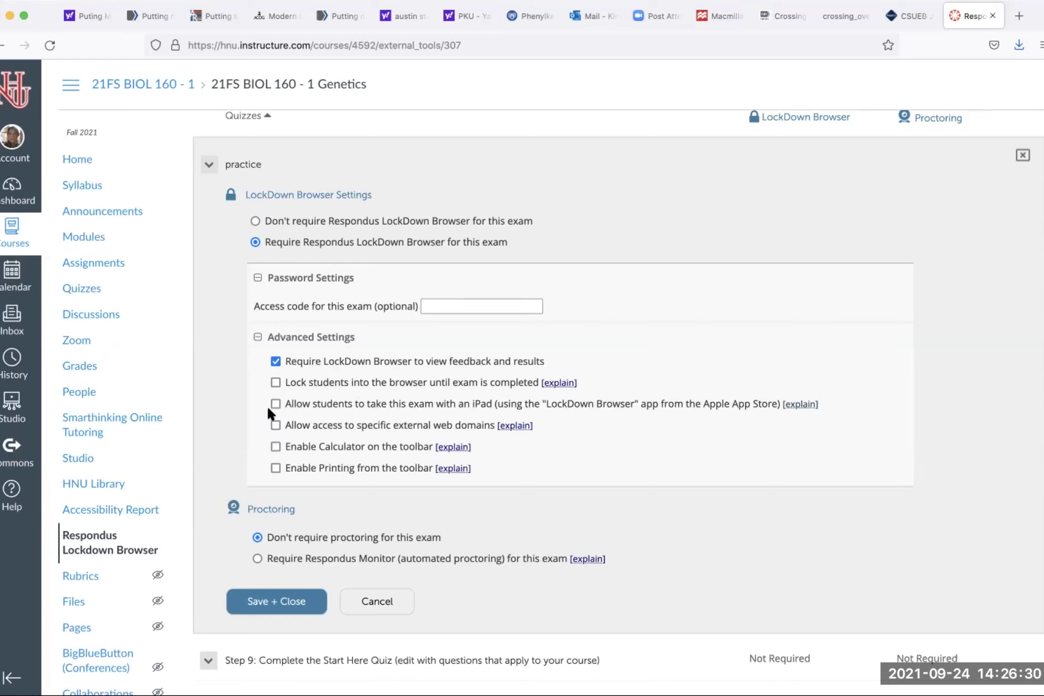
{"action": "left_click", "coordinate": [274, 382]}
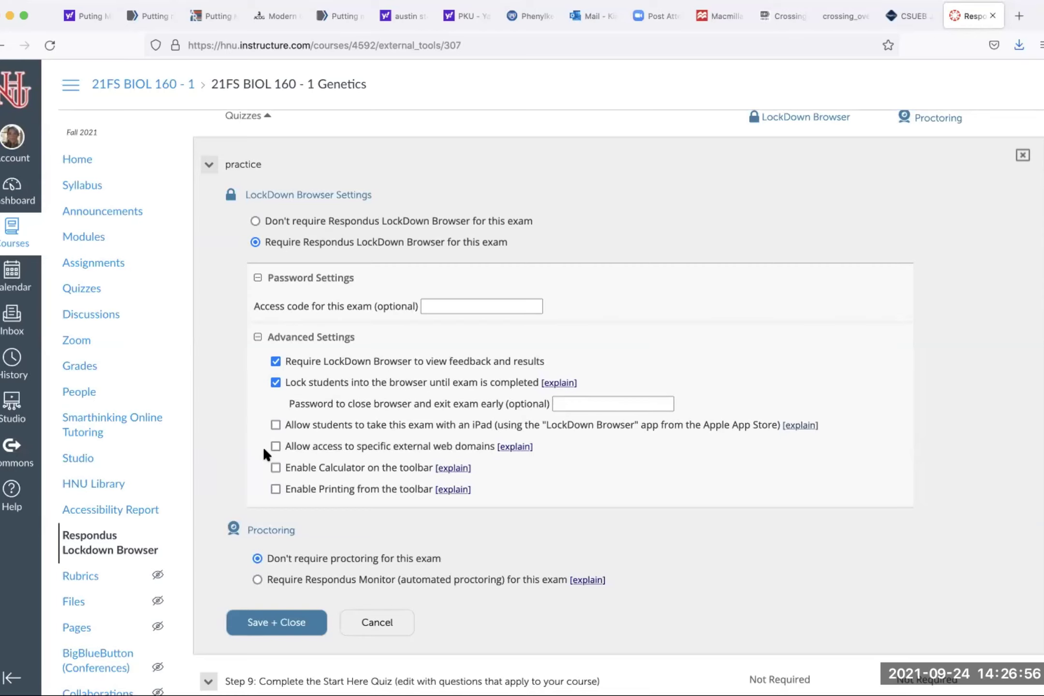
{"action": "left_click", "coordinate": [275, 445]}
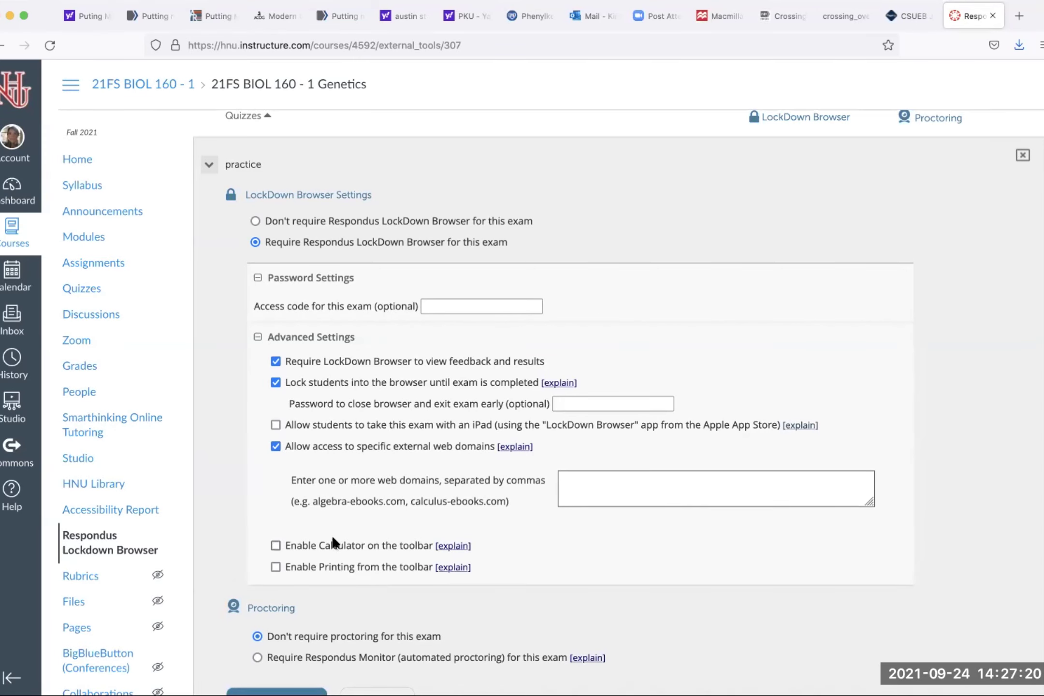
{"action": "scroll", "coordinate": [331, 538], "scroll_direction": "down", "scroll_amount": 3}
{"action": "scroll", "coordinate": [332, 541], "scroll_direction": "down", "scroll_amount": 1}
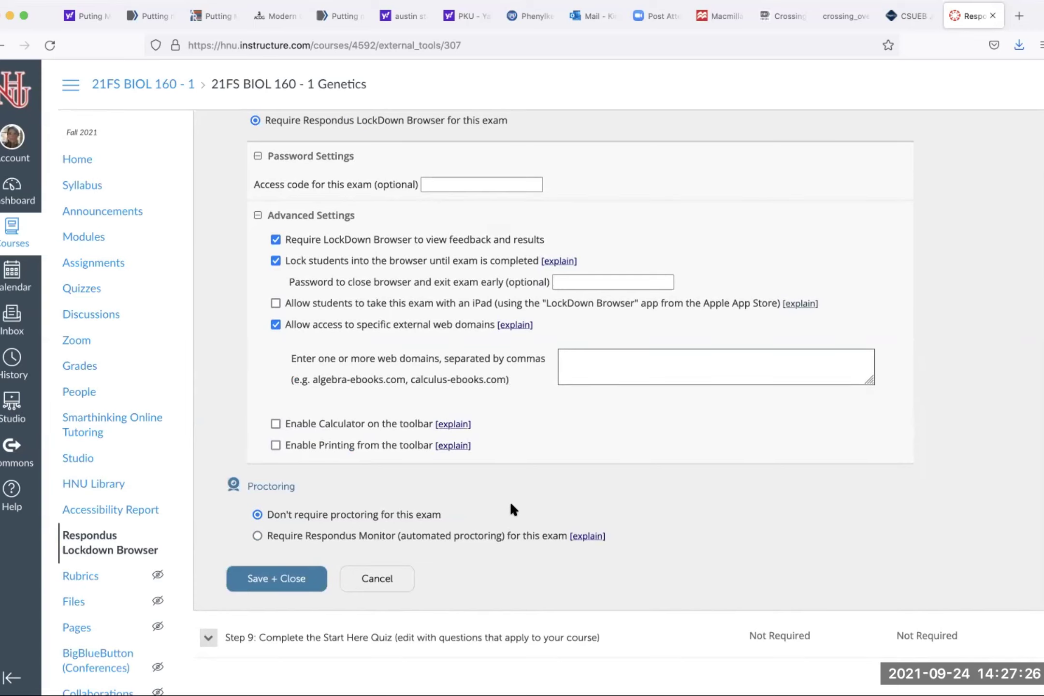
{"action": "left_click", "coordinate": [284, 567]}
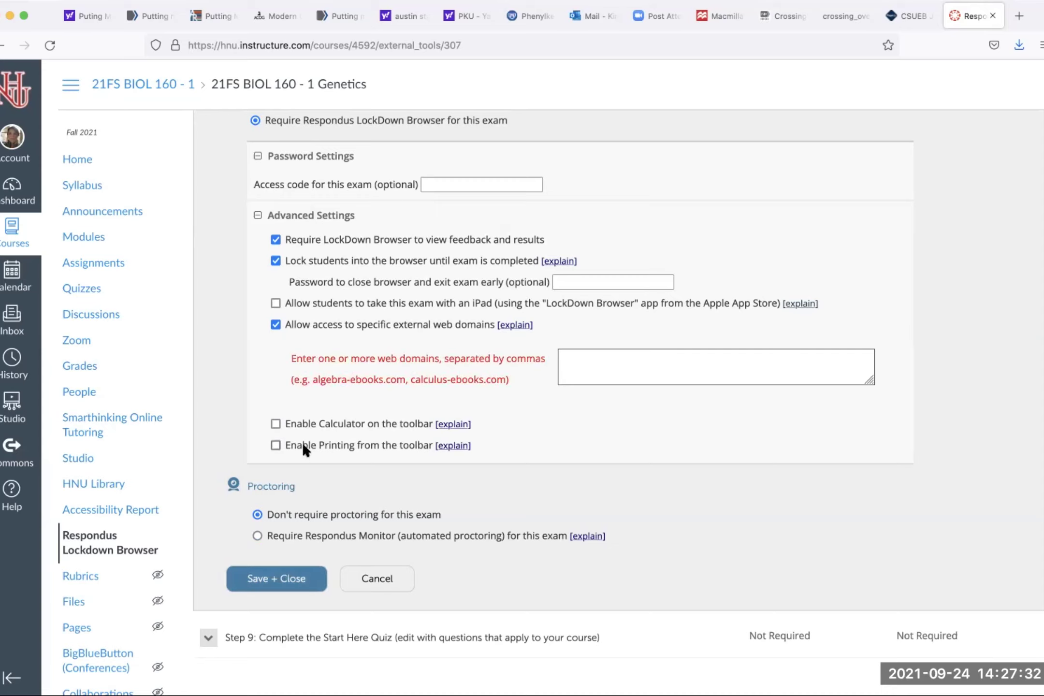
{"action": "left_click", "coordinate": [275, 324]}
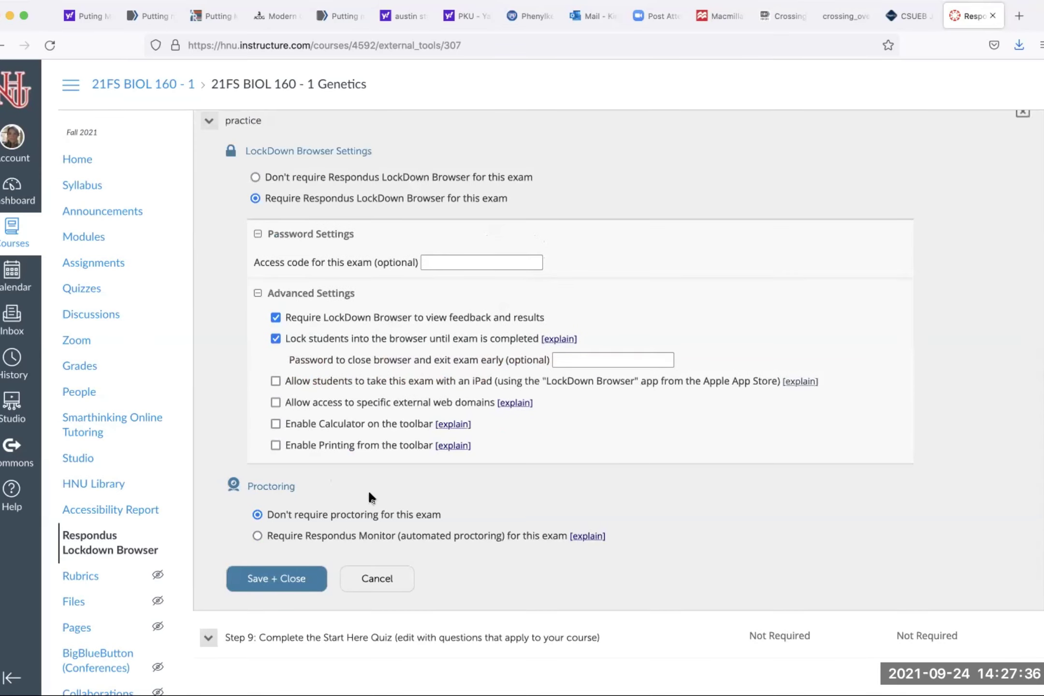
Step: Require Respondus Monitor automated proctoring for the practice quiz and continue past the introductory notice
{"action": "scroll", "coordinate": [369, 493], "scroll_direction": "down", "scroll_amount": 2}
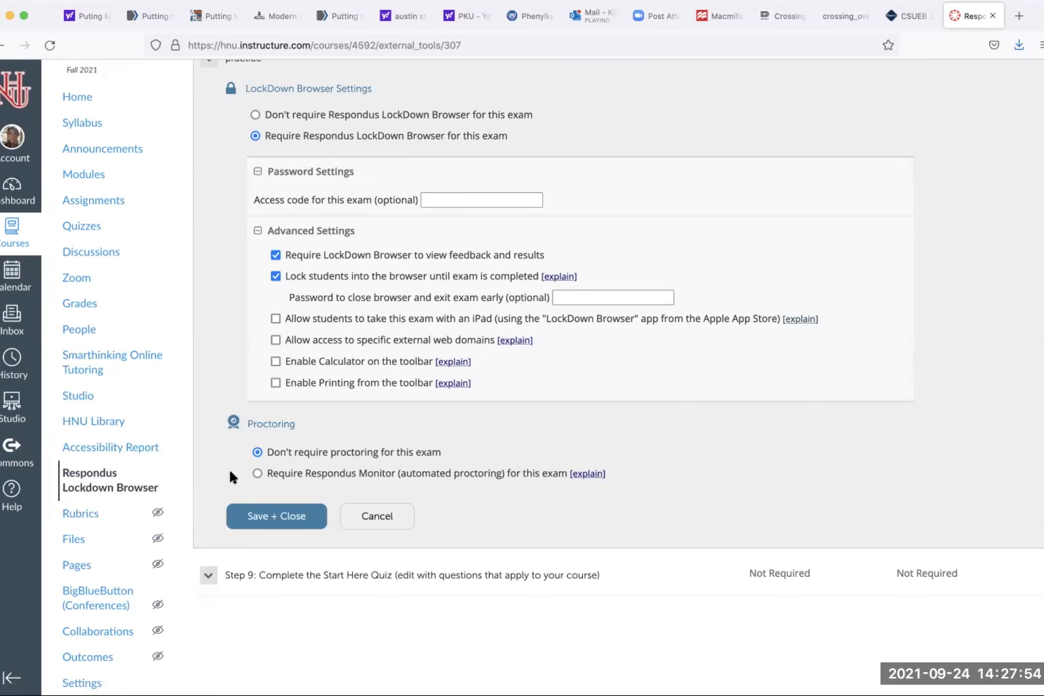
{"action": "left_click", "coordinate": [257, 473]}
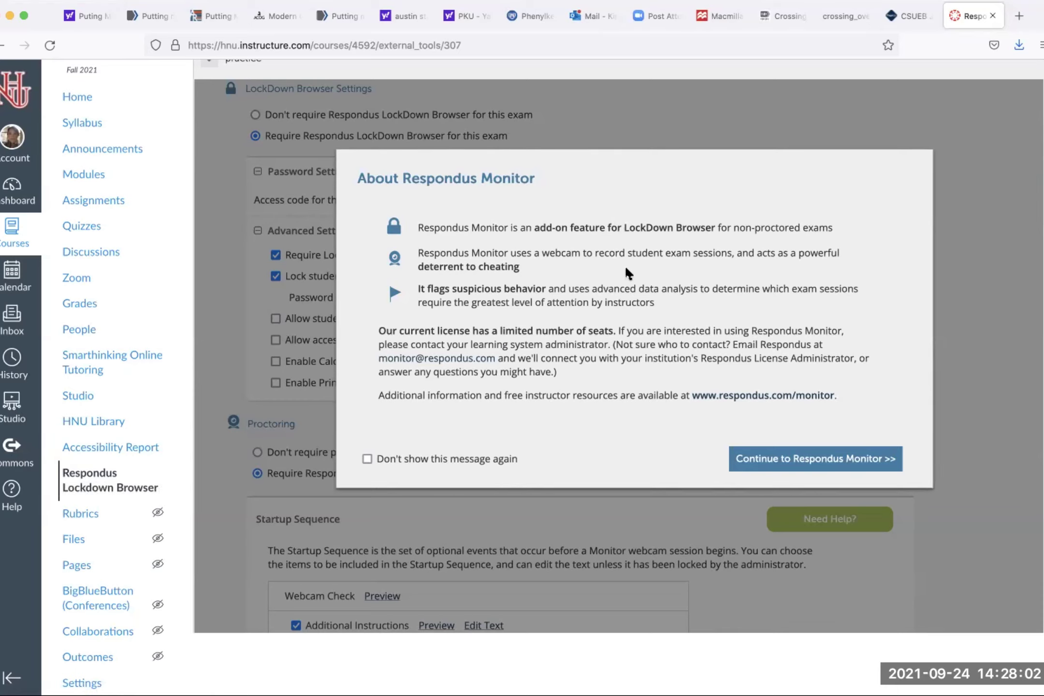
{"action": "left_click", "coordinate": [776, 463]}
Step: Review the proctoring startup sequence, facial detection options and advanced settings for the practice quiz
{"action": "scroll", "coordinate": [530, 472], "scroll_direction": "down", "scroll_amount": 5}
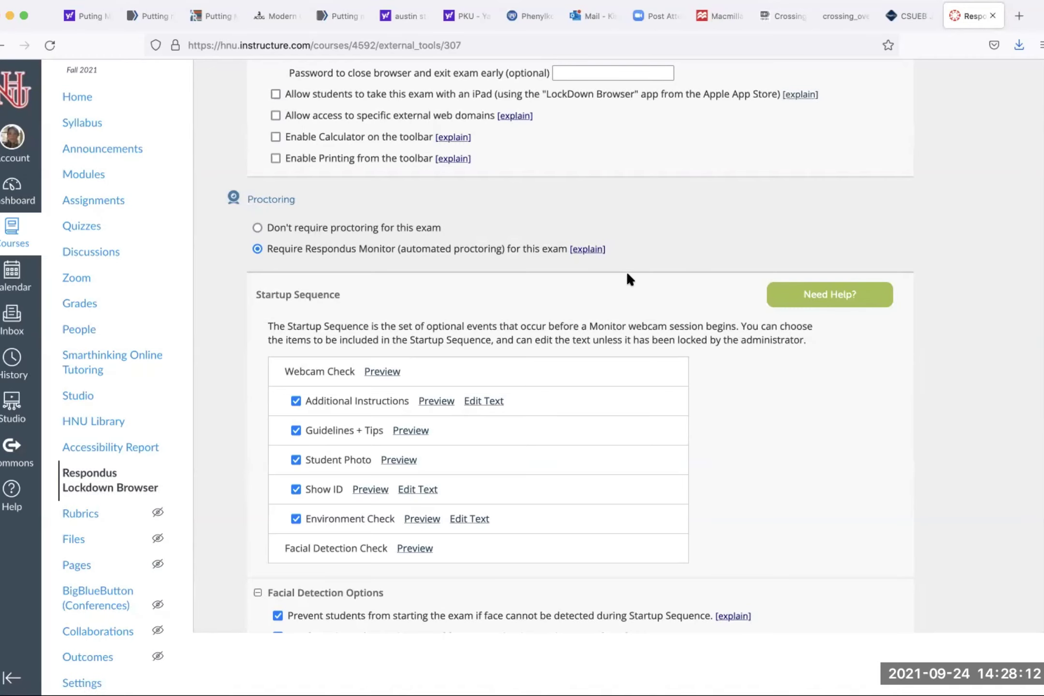
{"action": "scroll", "coordinate": [627, 274], "scroll_direction": "down", "scroll_amount": 2}
{"action": "scroll", "coordinate": [627, 275], "scroll_direction": "down", "scroll_amount": 2}
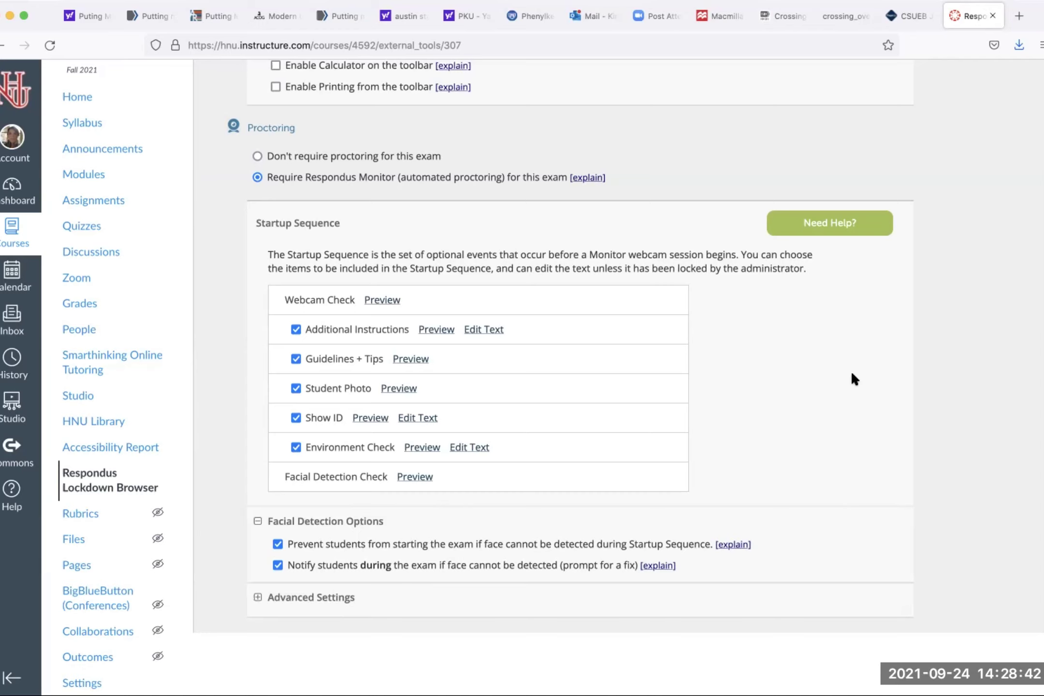
{"action": "scroll", "coordinate": [852, 374], "scroll_direction": "up", "scroll_amount": 10}
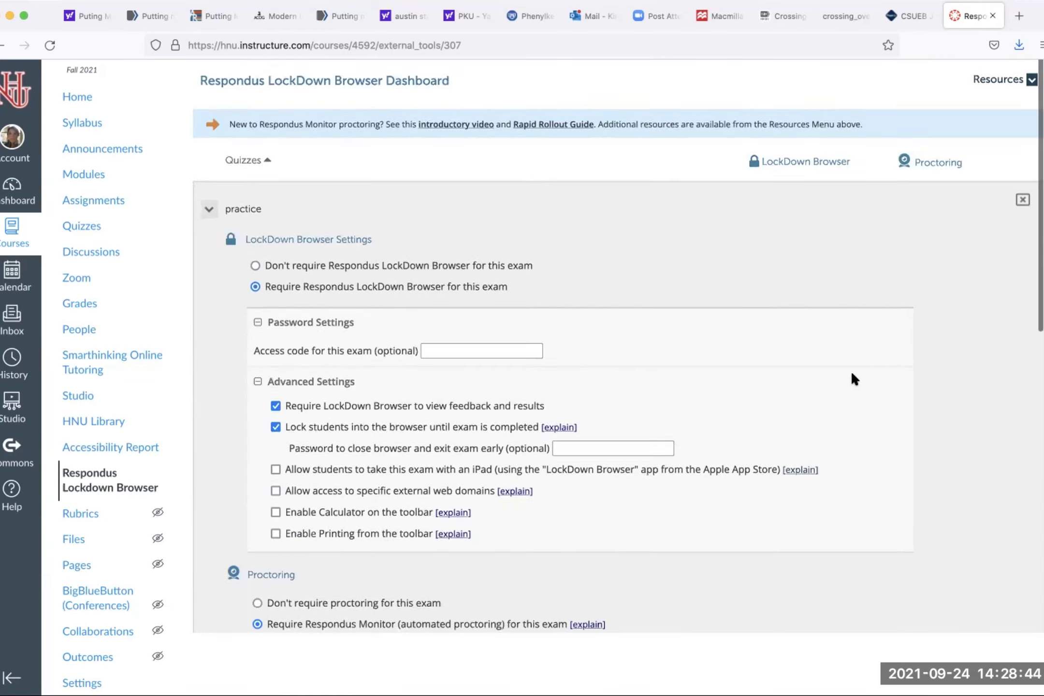
{"action": "scroll", "coordinate": [852, 374], "scroll_direction": "down", "scroll_amount": 10}
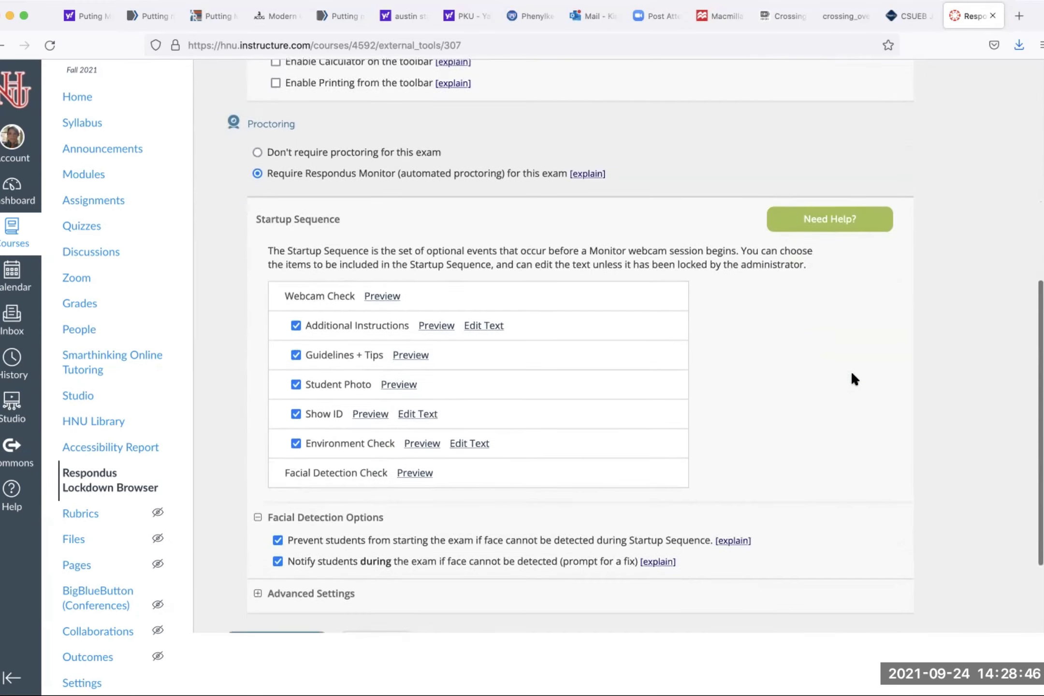
{"action": "scroll", "coordinate": [851, 371], "scroll_direction": "down", "scroll_amount": 2}
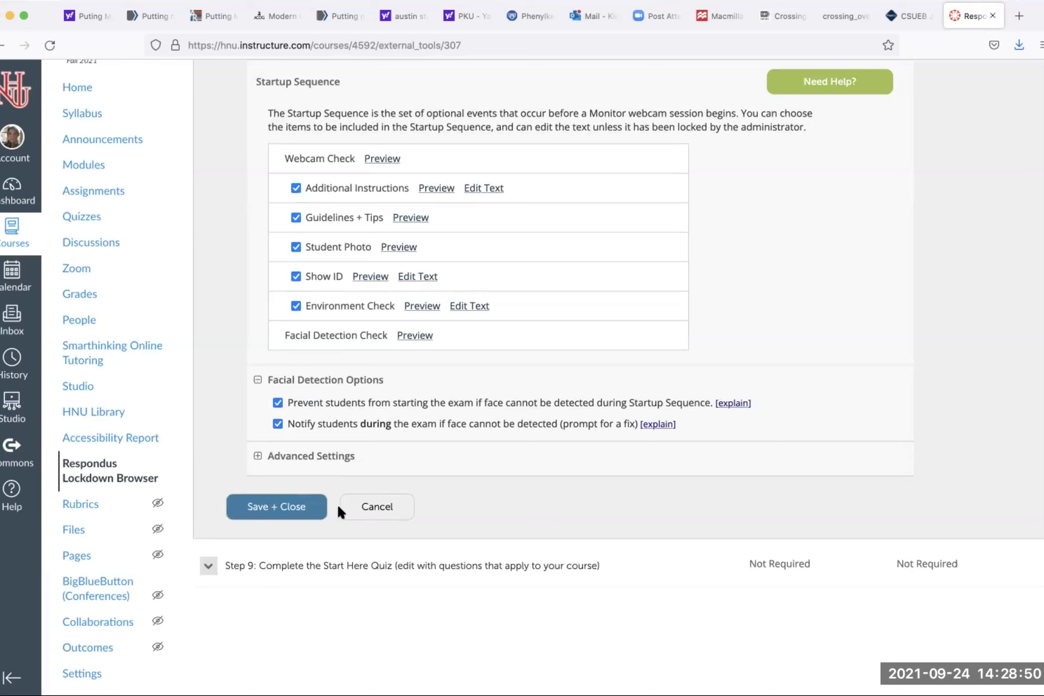
{"action": "left_click", "coordinate": [259, 456]}
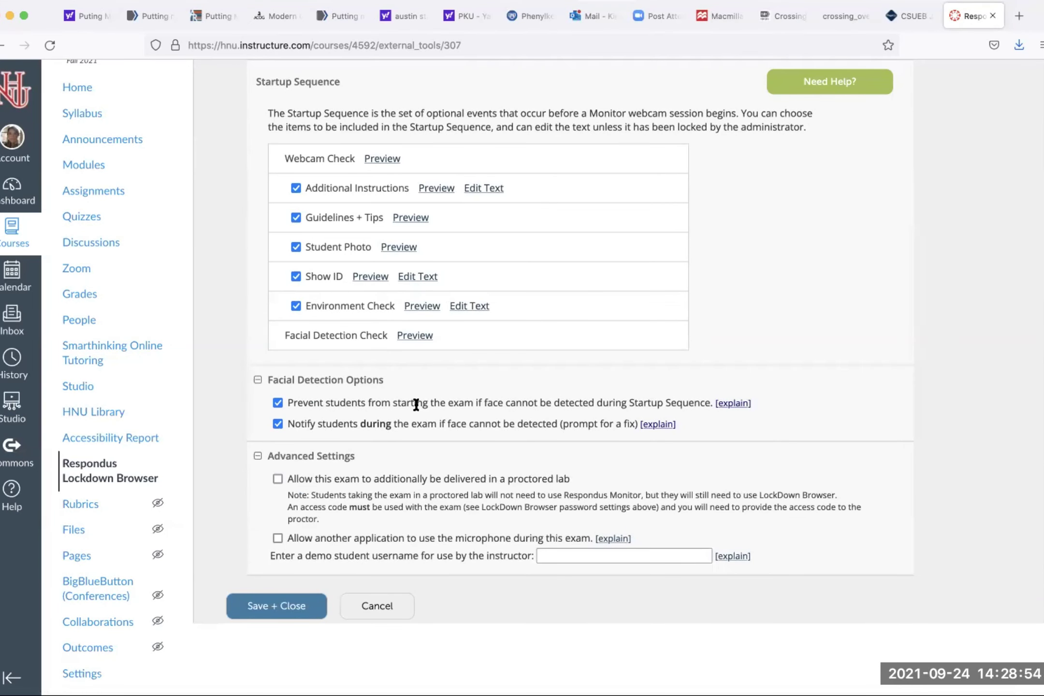
{"action": "scroll", "coordinate": [416, 404], "scroll_direction": "up", "scroll_amount": 1}
{"action": "scroll", "coordinate": [414, 401], "scroll_direction": "up", "scroll_amount": 3}
{"action": "scroll", "coordinate": [415, 401], "scroll_direction": "down", "scroll_amount": 4}
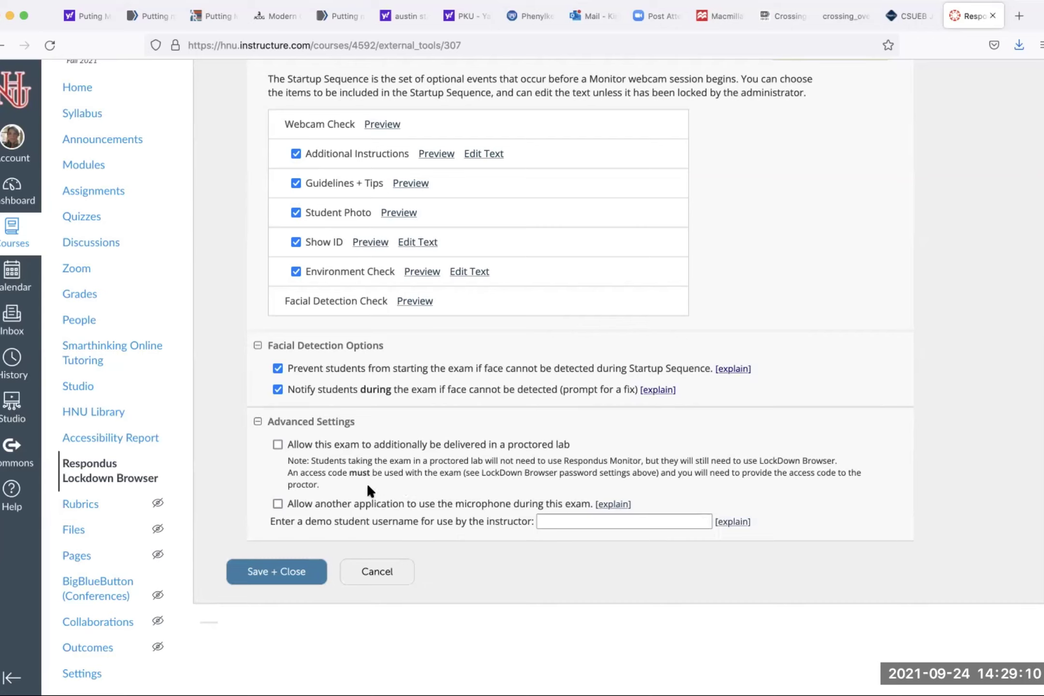
Step: Save and close the practice quiz's LockDown Browser and proctoring settings, and check its entry on the dashboard
{"action": "left_click", "coordinate": [291, 575]}
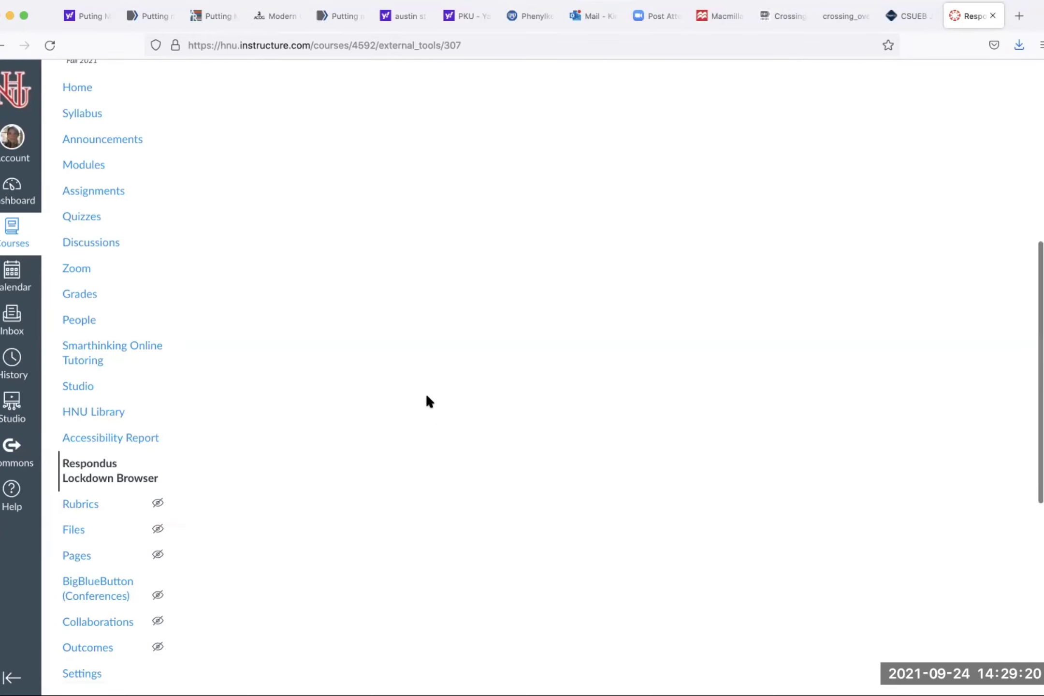
{"action": "scroll", "coordinate": [425, 395], "scroll_direction": "down", "scroll_amount": 3}
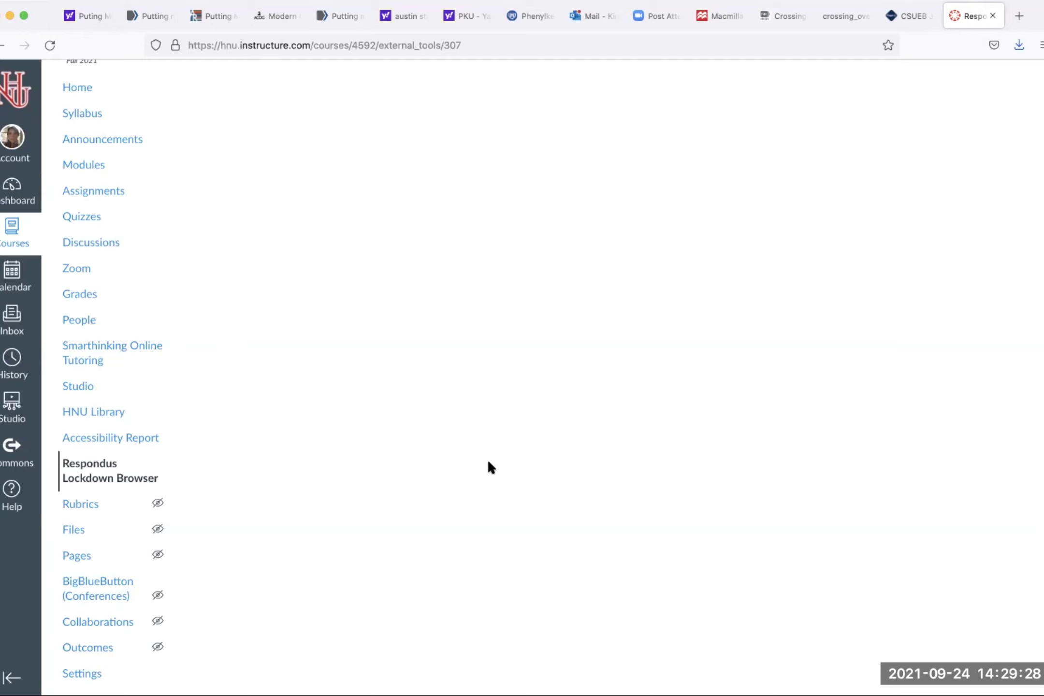
{"action": "scroll", "coordinate": [488, 467], "scroll_direction": "up", "scroll_amount": 2}
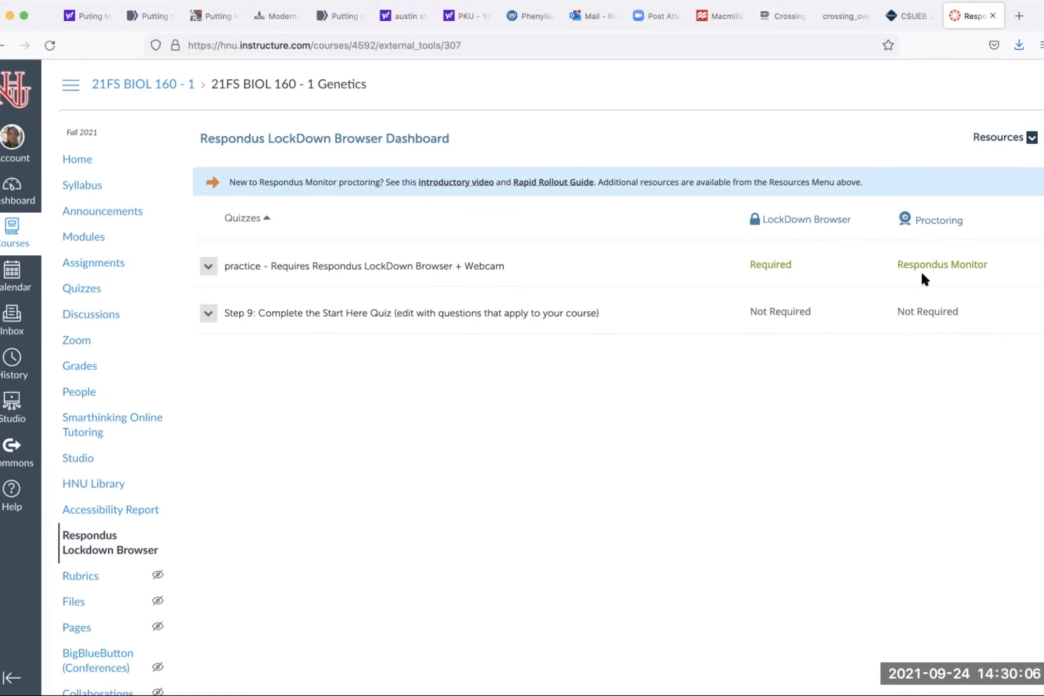
{"action": "scroll", "coordinate": [923, 279], "scroll_direction": "down", "scroll_amount": 1}
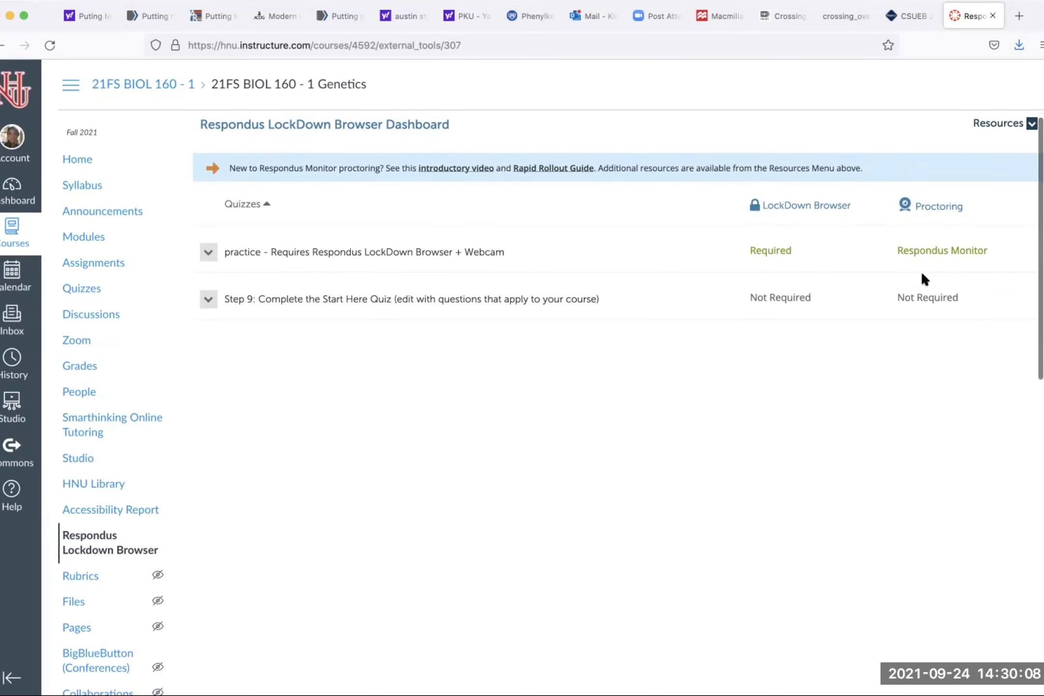
{"action": "scroll", "coordinate": [920, 271], "scroll_direction": "up", "scroll_amount": 1}
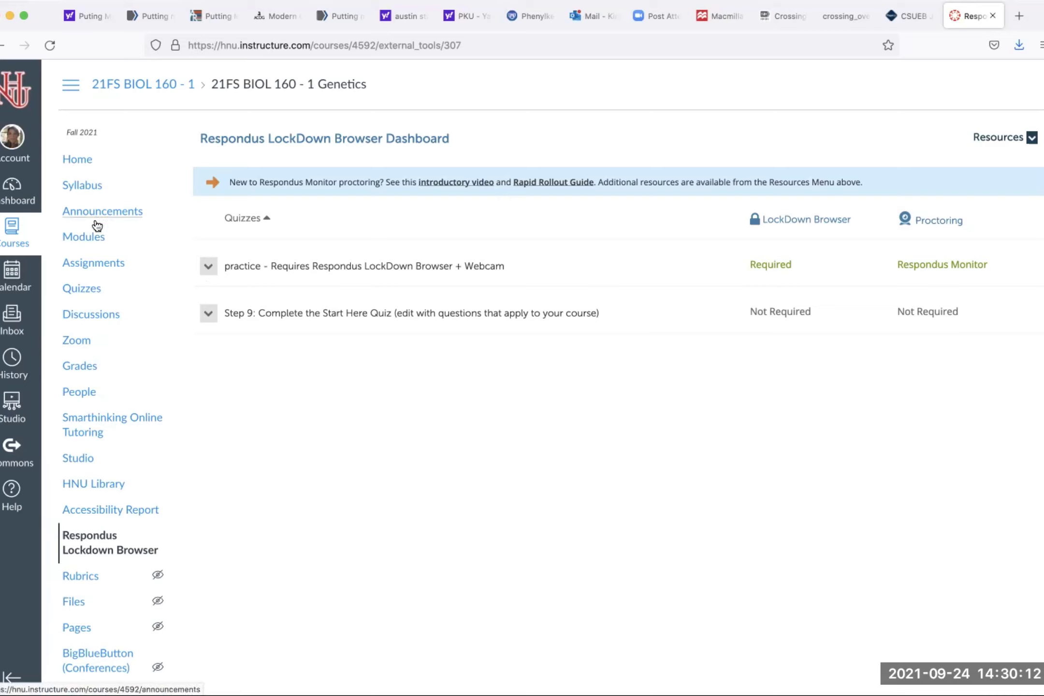
Step: Switch to the unpublished practice course and open the Quiz item in the Standard Online Module Template module
{"action": "left_click", "coordinate": [15, 237]}
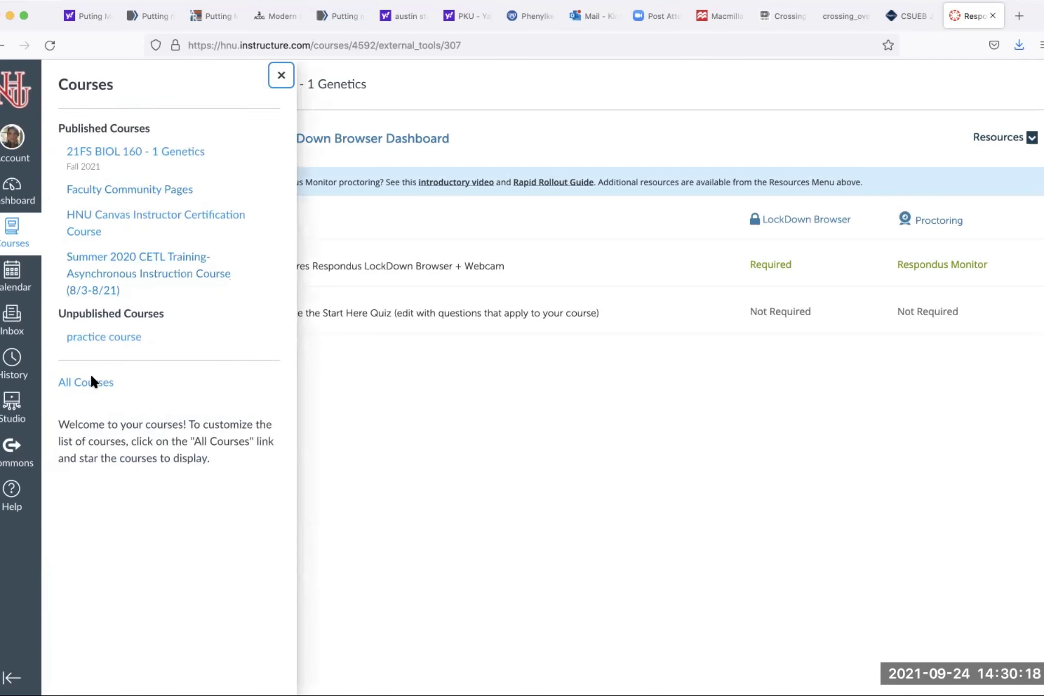
{"action": "left_click", "coordinate": [90, 341]}
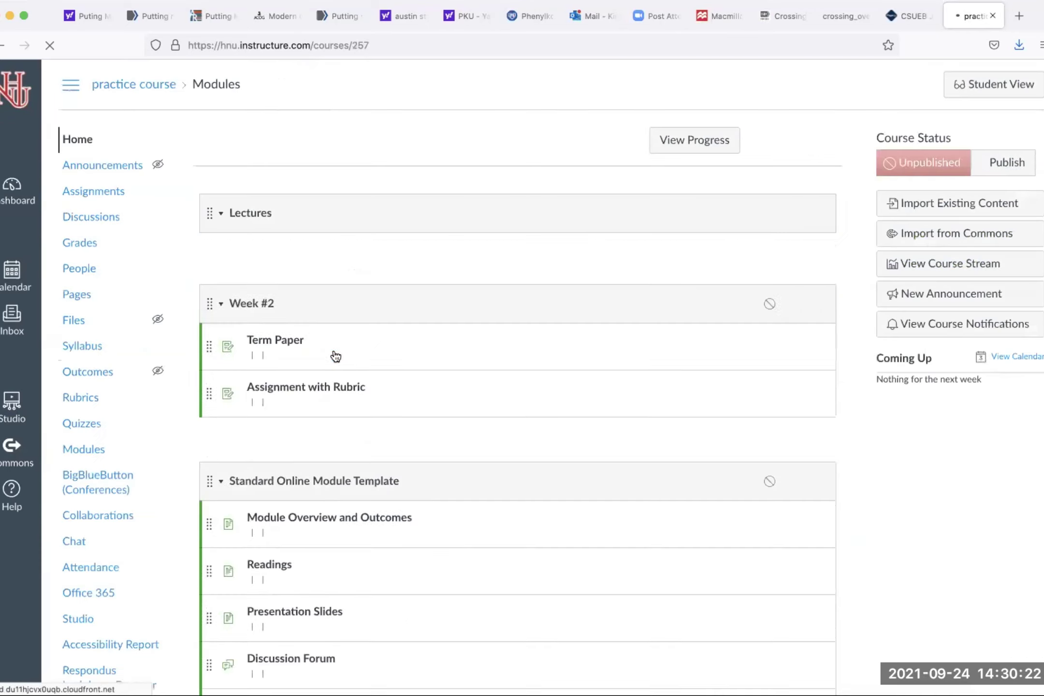
{"action": "scroll", "coordinate": [626, 285], "scroll_direction": "down", "scroll_amount": 4}
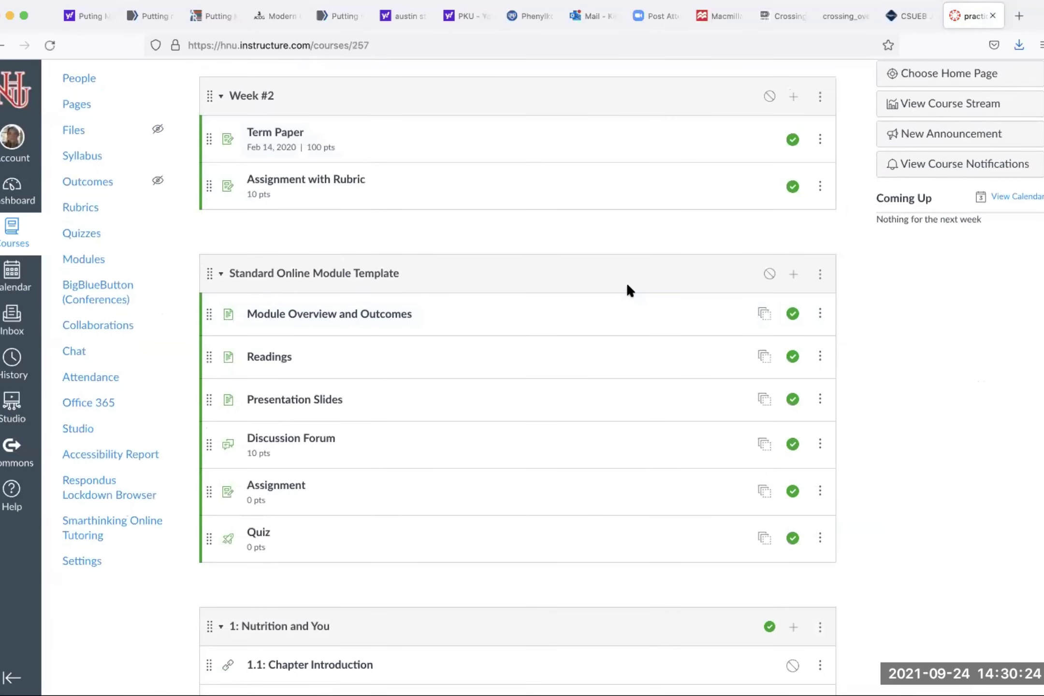
{"action": "left_click", "coordinate": [820, 538]}
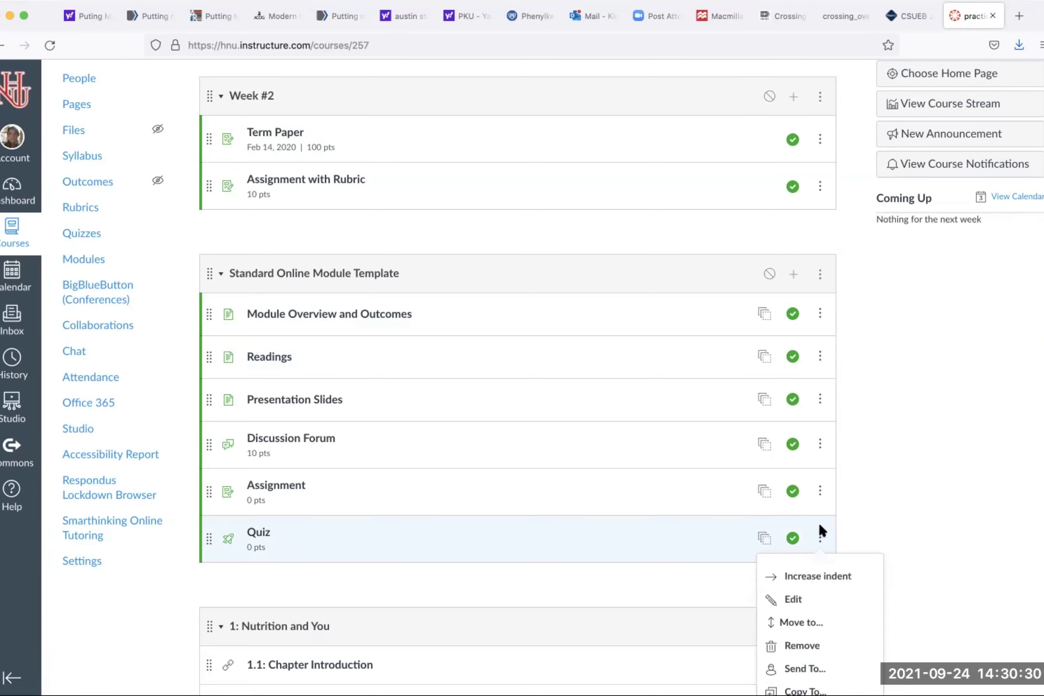
{"action": "scroll", "coordinate": [820, 540], "scroll_direction": "down", "scroll_amount": 3}
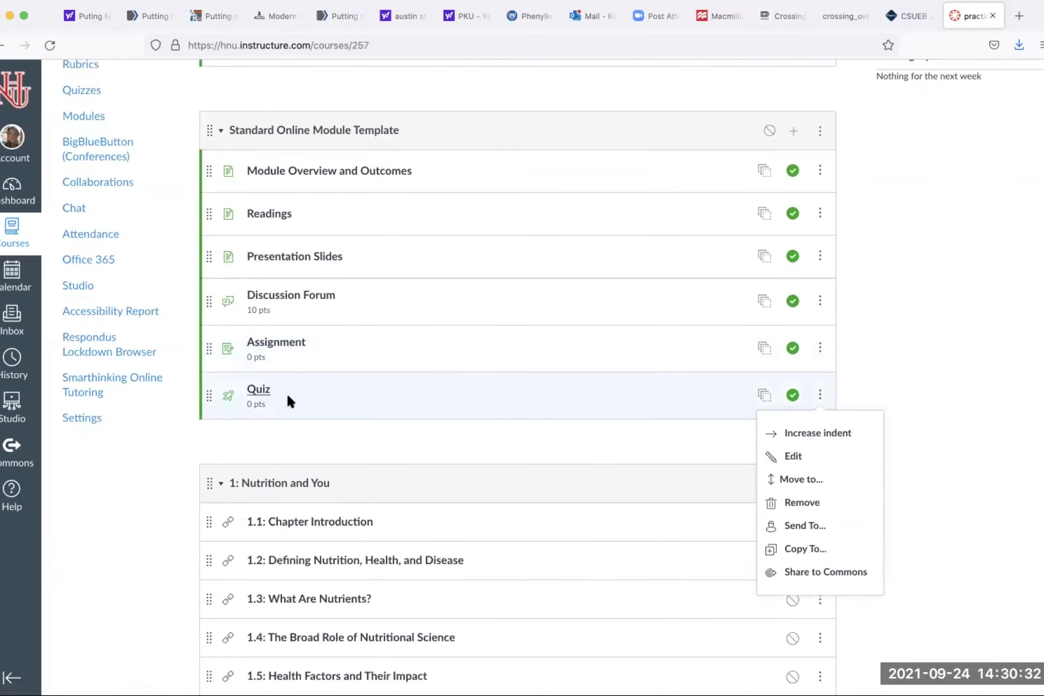
{"action": "left_click", "coordinate": [271, 395]}
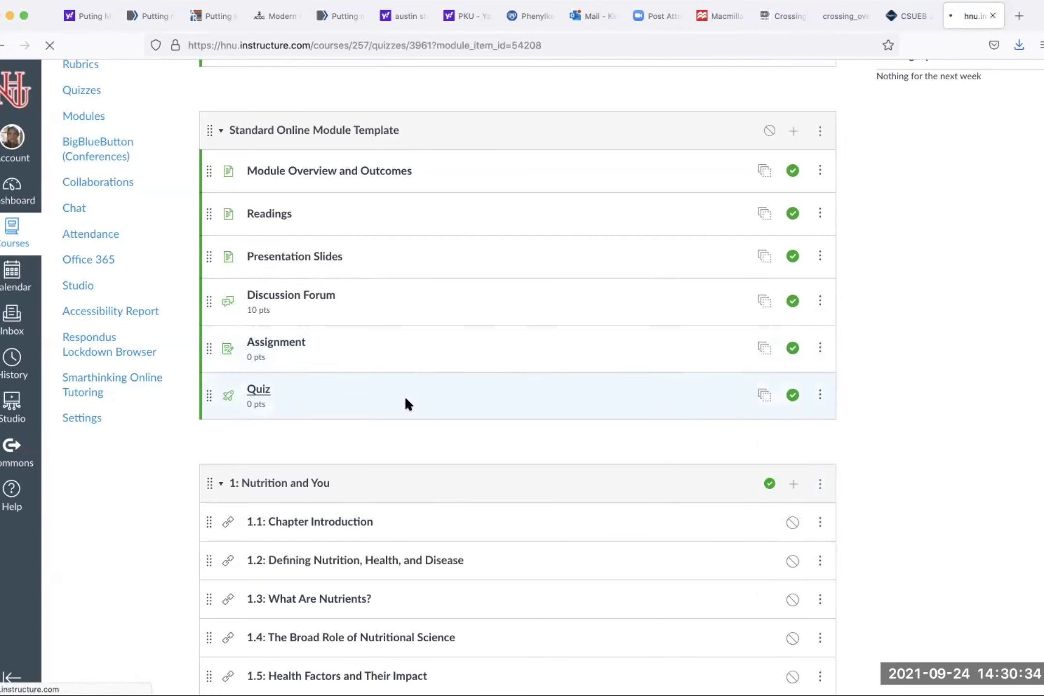
Step: Review the Quiz's settings, open it for editing and start a new question
{"action": "scroll", "coordinate": [541, 404], "scroll_direction": "down", "scroll_amount": 4}
{"action": "scroll", "coordinate": [541, 404], "scroll_direction": "up", "scroll_amount": 4}
{"action": "scroll", "coordinate": [541, 402], "scroll_direction": "down", "scroll_amount": 4}
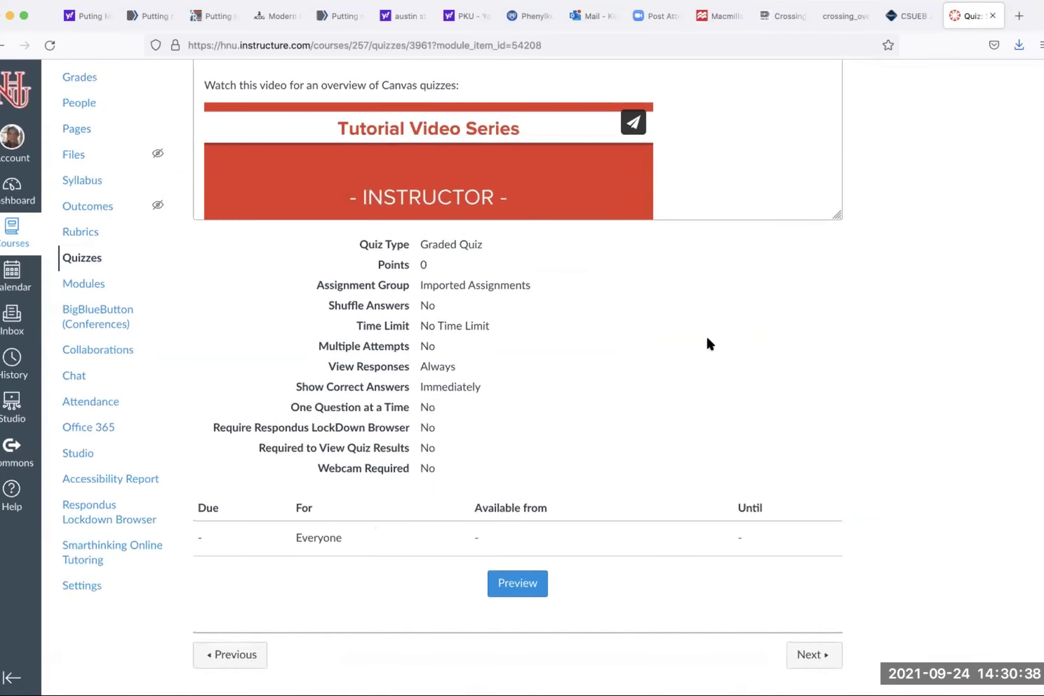
{"action": "scroll", "coordinate": [747, 251], "scroll_direction": "up", "scroll_amount": 4}
{"action": "left_click", "coordinate": [789, 164]}
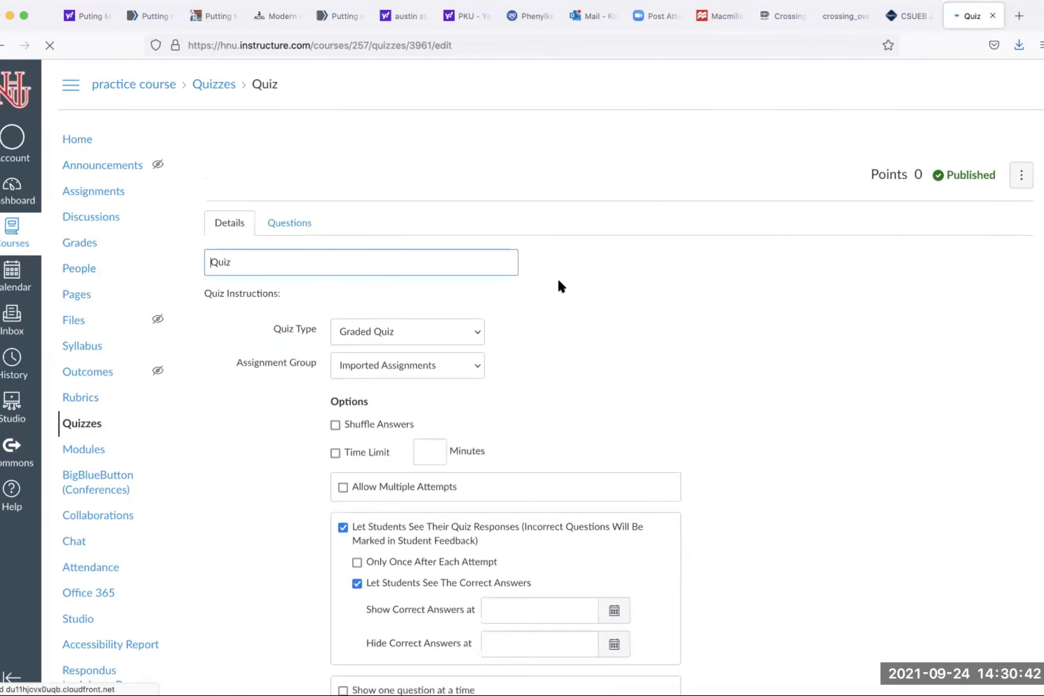
{"action": "left_click", "coordinate": [279, 225]}
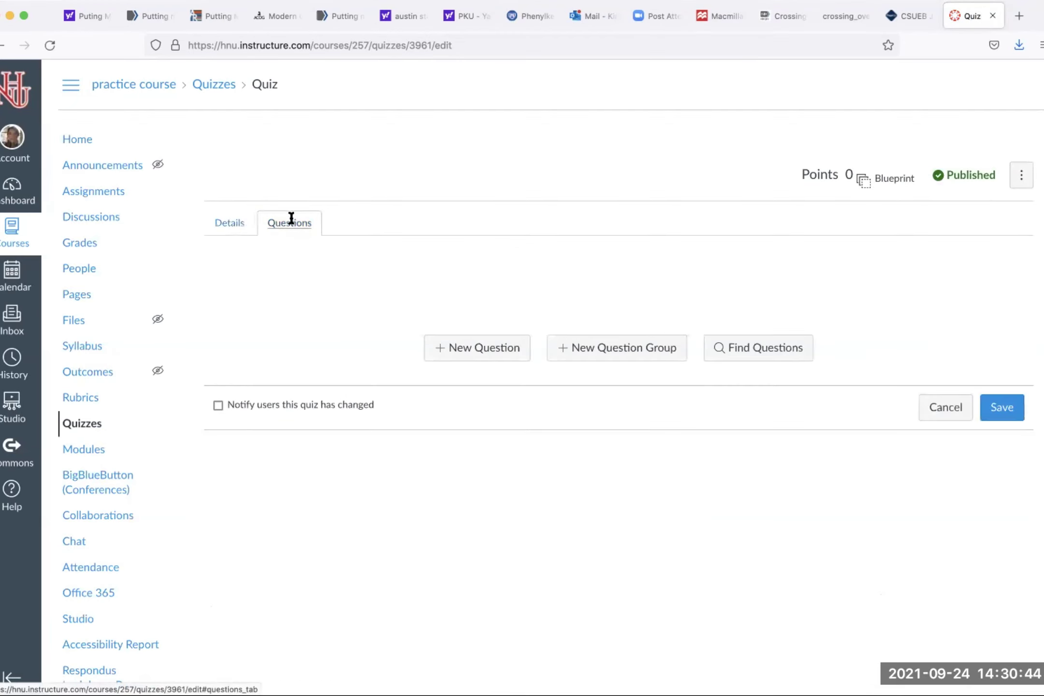
{"action": "left_click", "coordinate": [500, 338]}
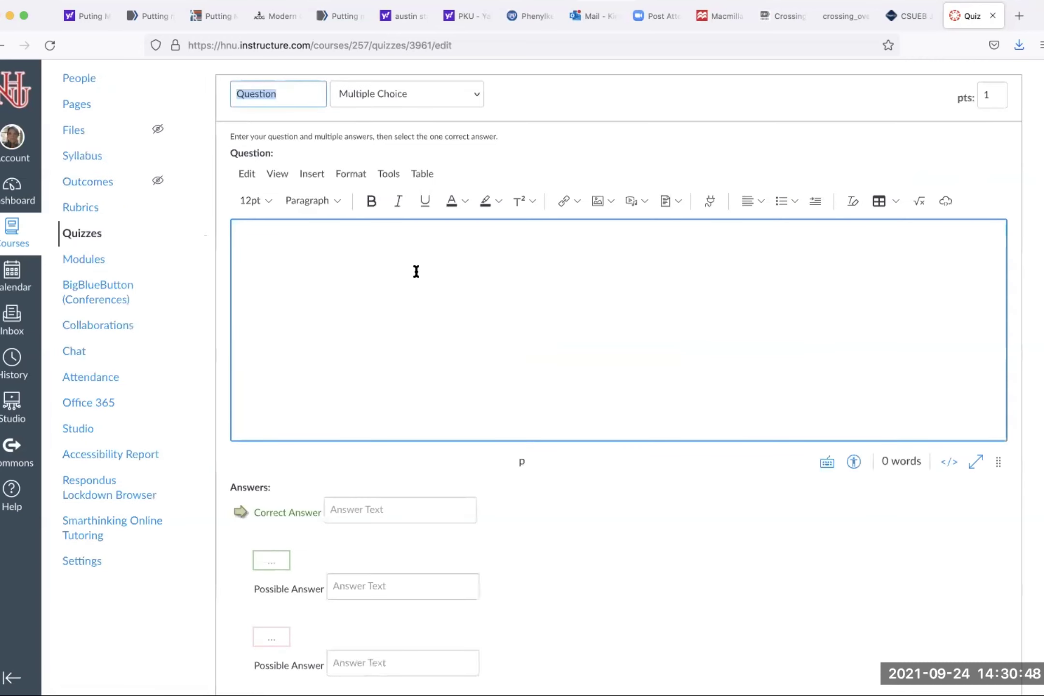
Step: Try to add an essay question with the text "type your answer" by saving the quiz
{"action": "left_click", "coordinate": [446, 341]}
{"action": "left_click", "coordinate": [441, 94]}
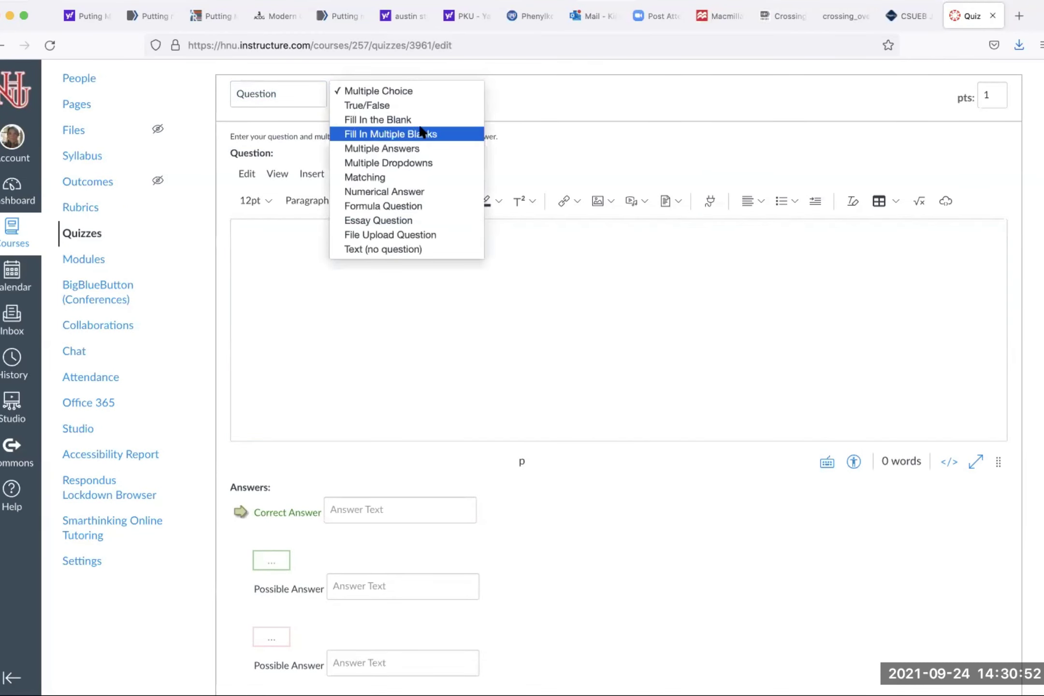
{"action": "left_click", "coordinate": [410, 220]}
{"action": "left_click", "coordinate": [380, 235]}
{"action": "type", "text": "type your answer"}
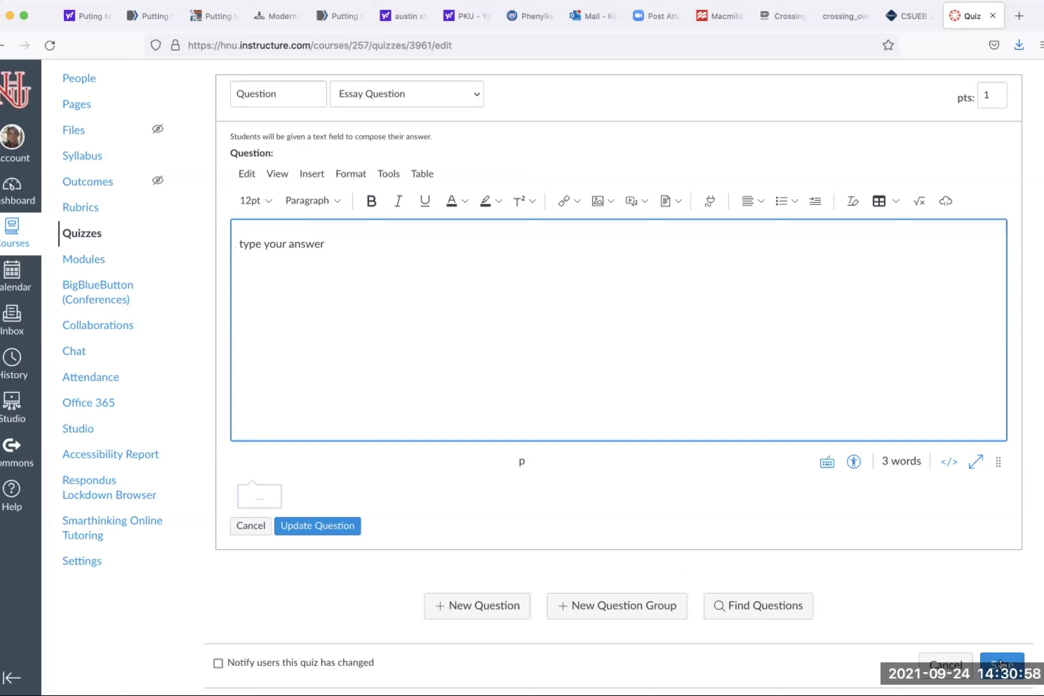
{"action": "left_click", "coordinate": [1000, 663]}
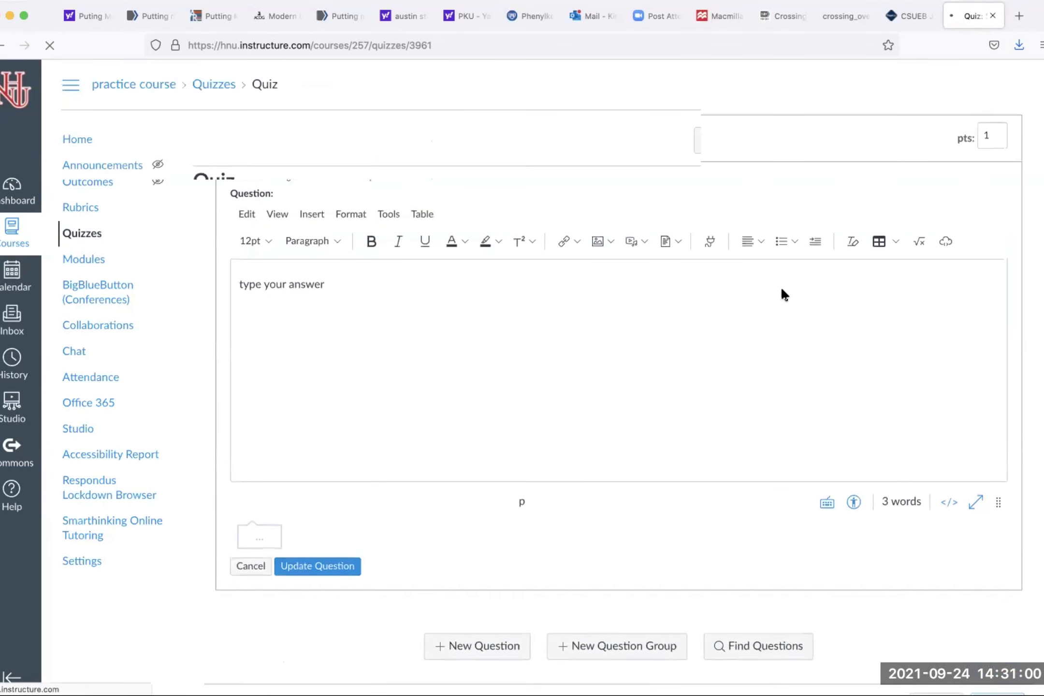
Step: Check the quiz's details and open the practice course's Respondus LockDown Browser dashboard, continuing past the resources page
{"action": "scroll", "coordinate": [846, 374], "scroll_direction": "down", "scroll_amount": 1}
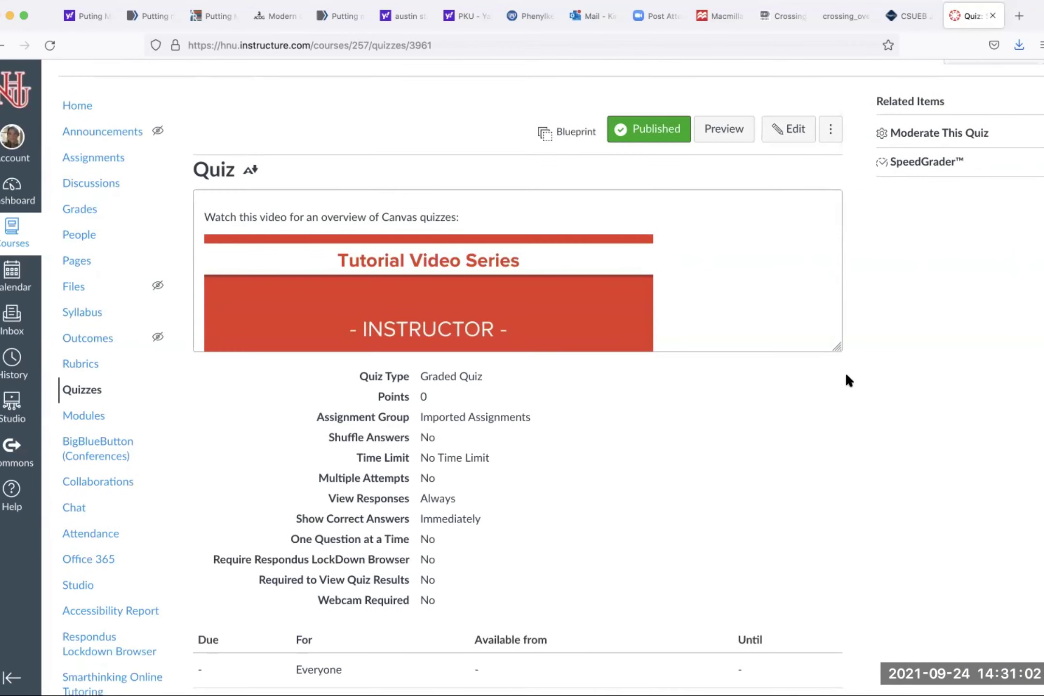
{"action": "scroll", "coordinate": [849, 381], "scroll_direction": "down", "scroll_amount": 5}
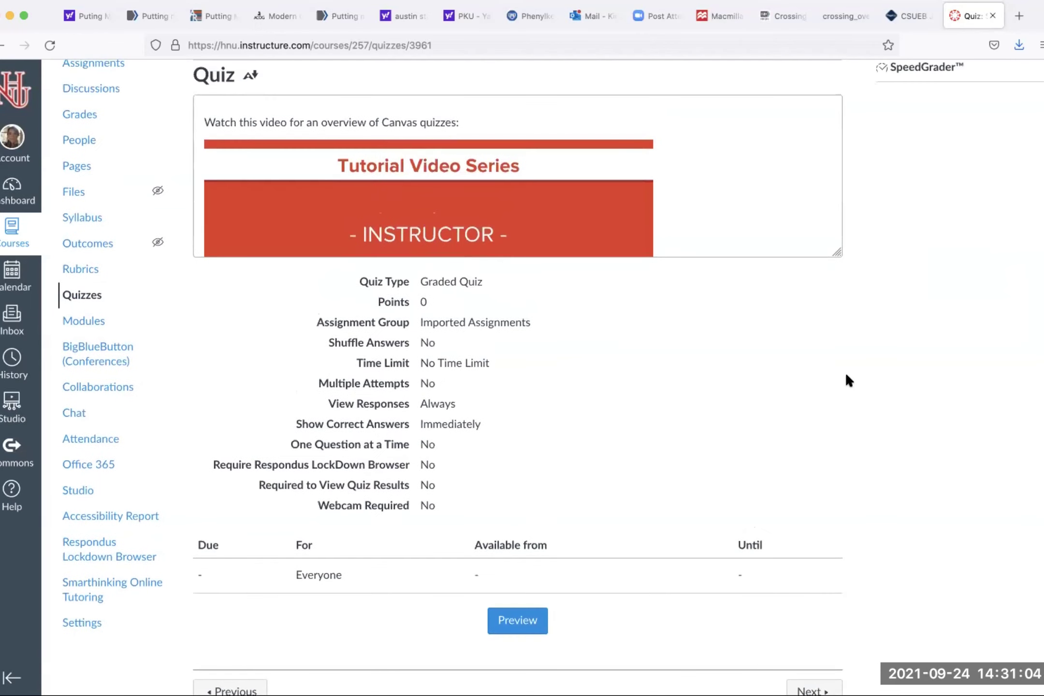
{"action": "scroll", "coordinate": [846, 375], "scroll_direction": "up", "scroll_amount": 5}
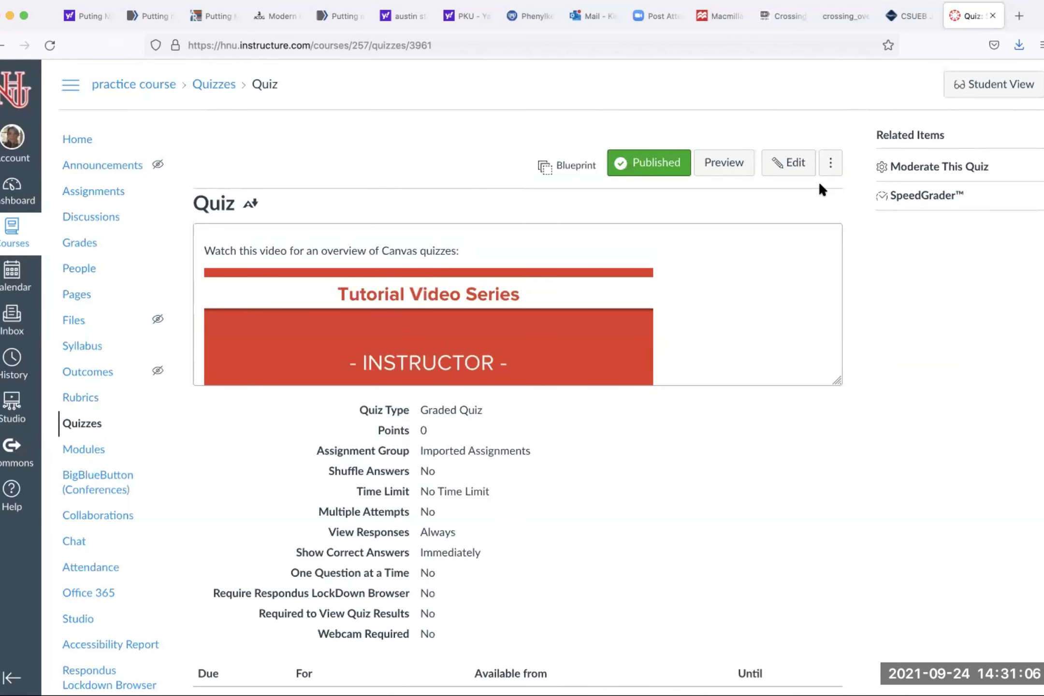
{"action": "scroll", "coordinate": [107, 612], "scroll_direction": "down", "scroll_amount": 3}
{"action": "left_click", "coordinate": [104, 610]}
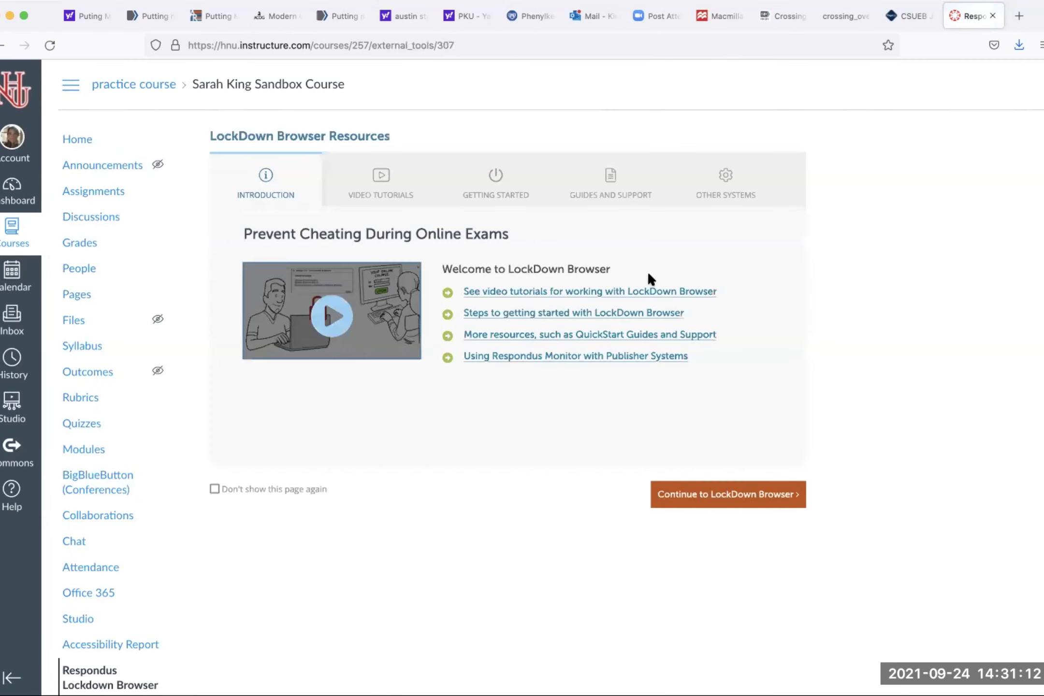
{"action": "left_click", "coordinate": [731, 497]}
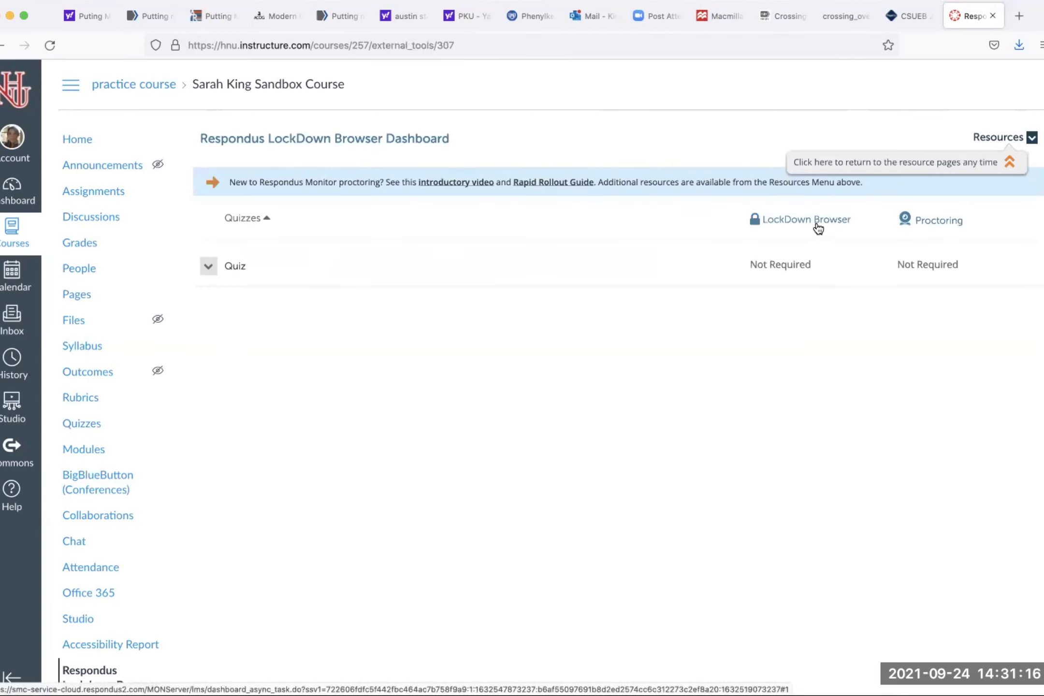
Step: Require Respondus LockDown Browser and Respondus Monitor automated proctoring for the Quiz, and continue past the introductory notice
{"action": "left_click", "coordinate": [208, 264]}
{"action": "left_click", "coordinate": [214, 289]}
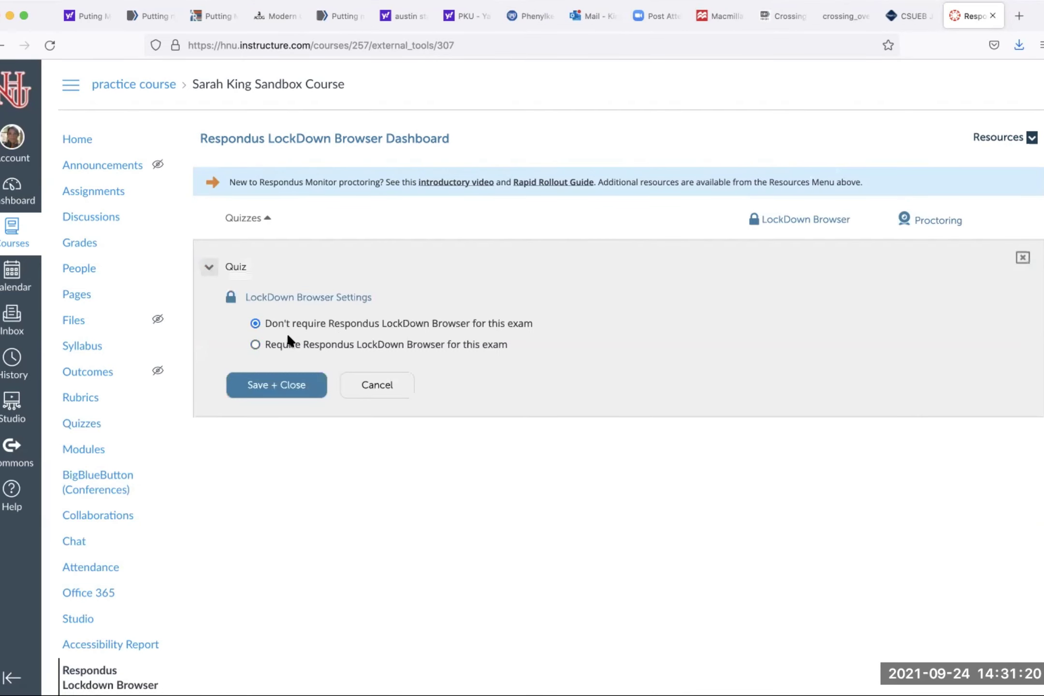
{"action": "left_click", "coordinate": [254, 344]}
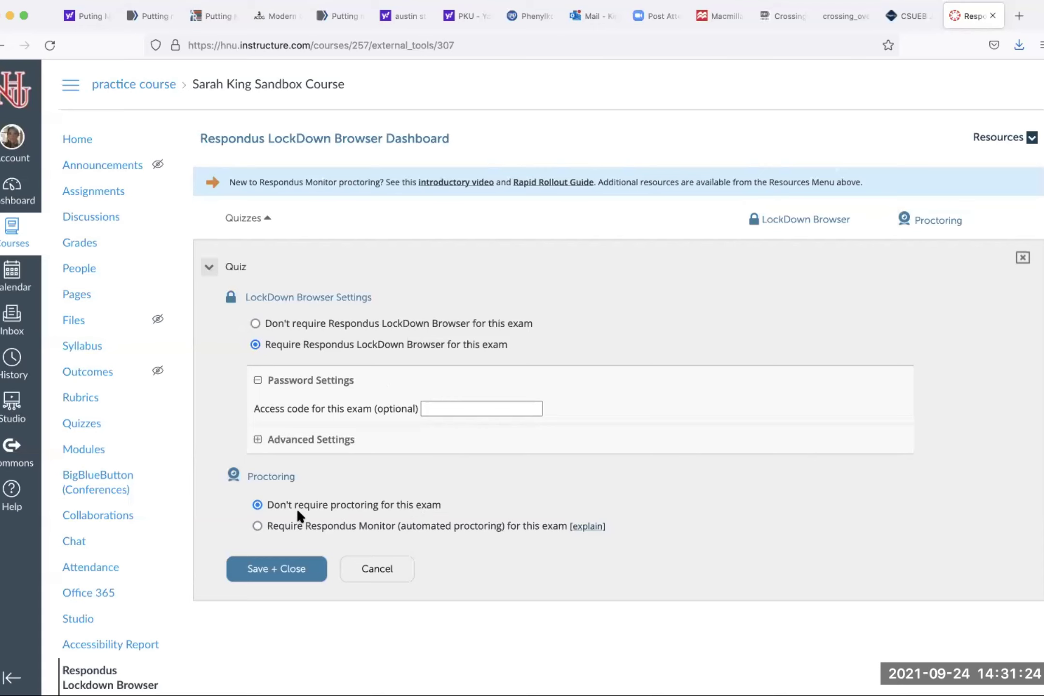
{"action": "scroll", "coordinate": [297, 508], "scroll_direction": "down", "scroll_amount": 1}
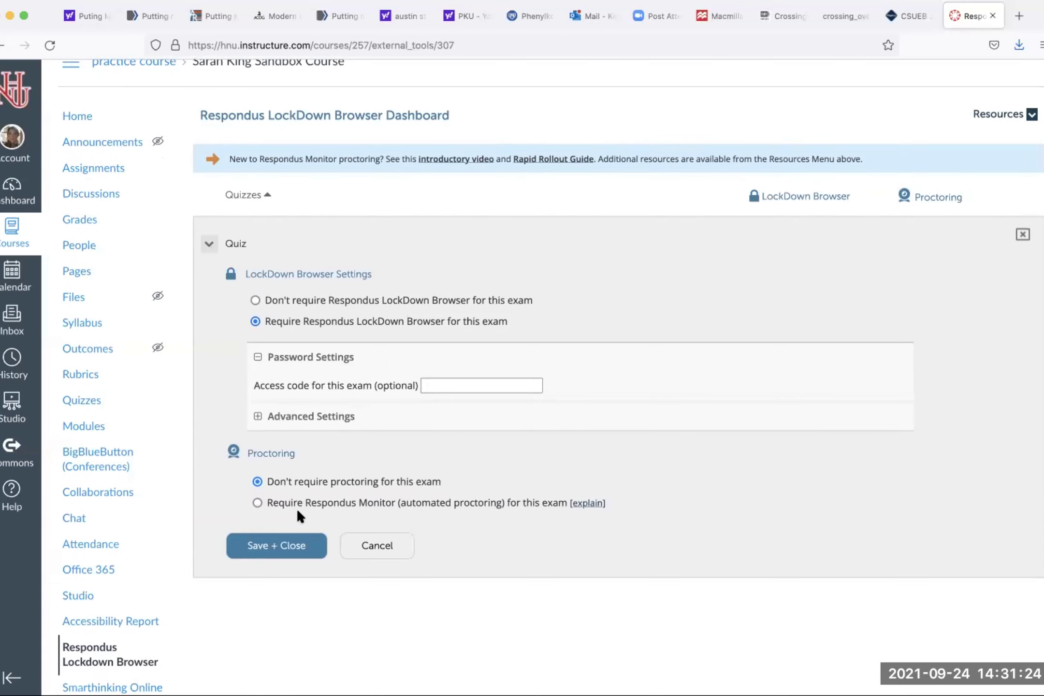
{"action": "left_click", "coordinate": [256, 503]}
{"action": "scroll", "coordinate": [773, 599], "scroll_direction": "down", "scroll_amount": 2}
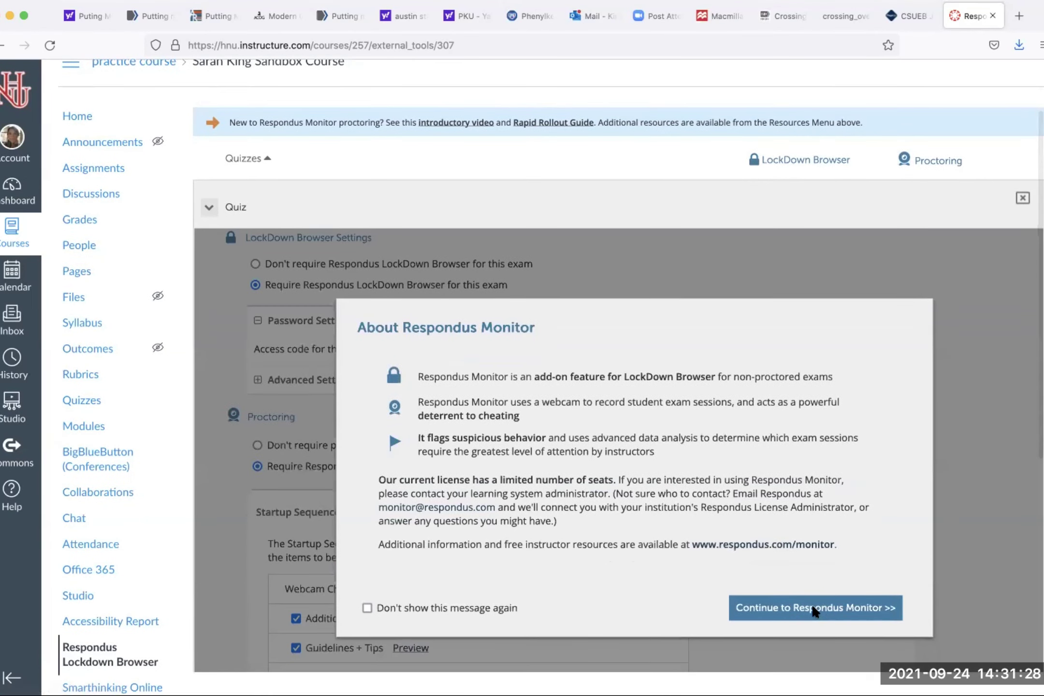
{"action": "left_click", "coordinate": [814, 610]}
Step: Review the Quiz's startup sequence and facial detection options, and save and close its proctoring settings
{"action": "scroll", "coordinate": [742, 486], "scroll_direction": "down", "scroll_amount": 8}
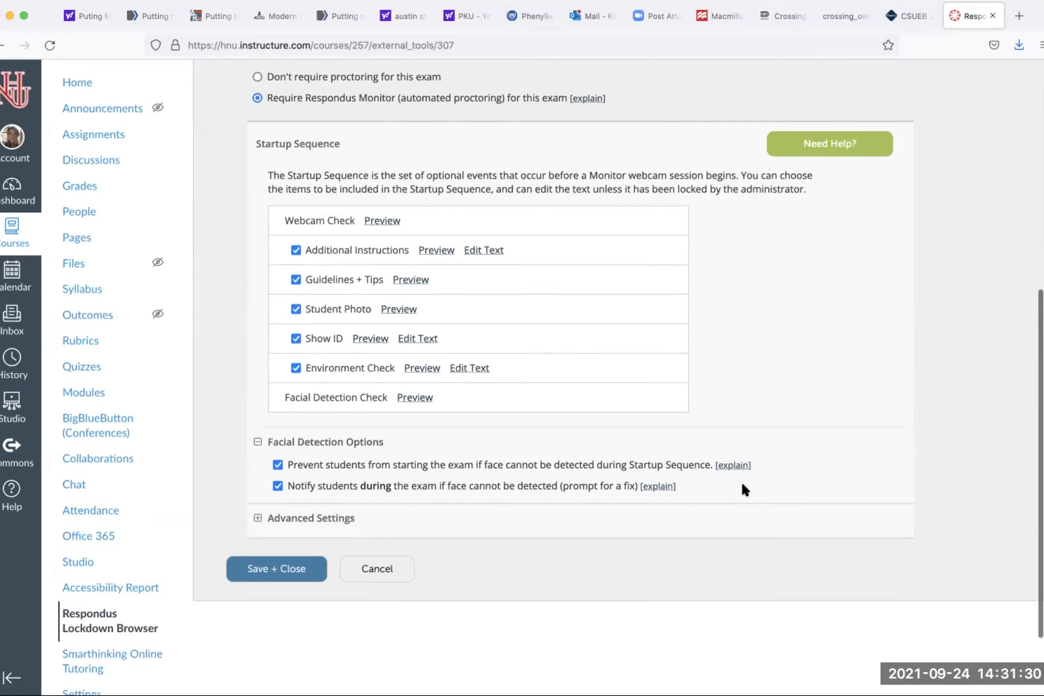
{"action": "scroll", "coordinate": [742, 483], "scroll_direction": "up", "scroll_amount": 1}
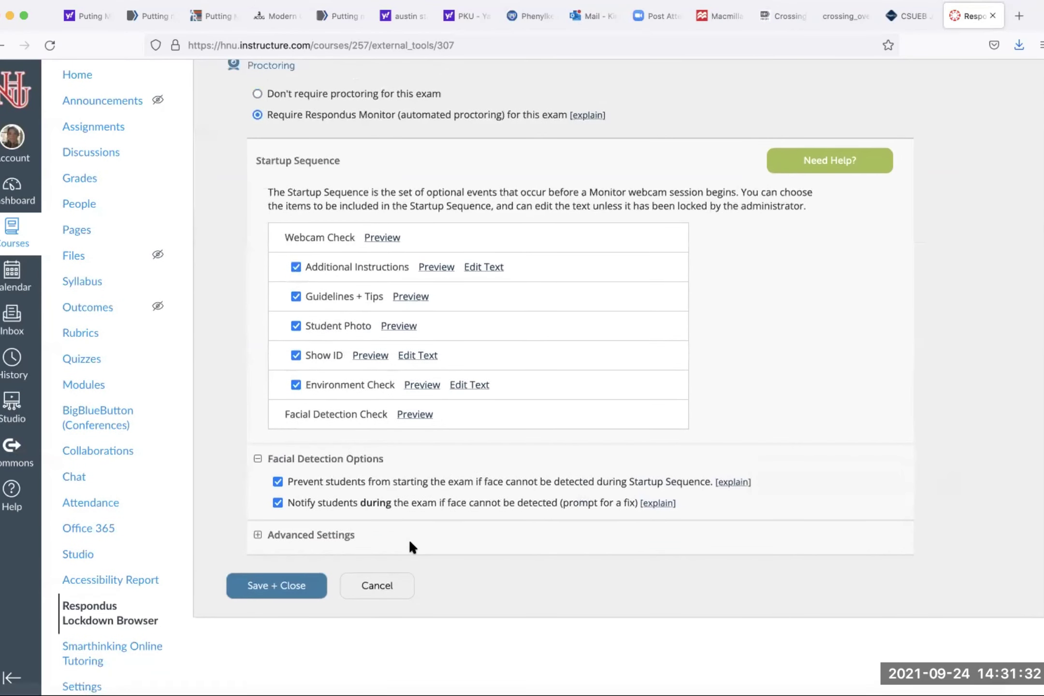
{"action": "left_click", "coordinate": [268, 585]}
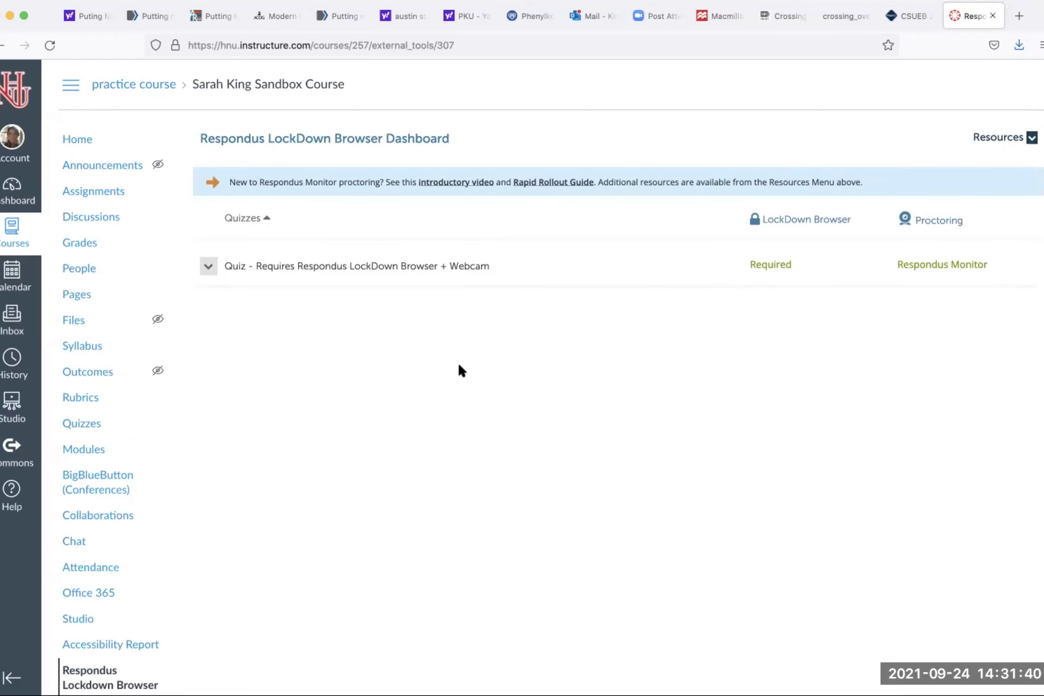
Step: Return to the practice course's home page and check the quiz's entry in the Standard Online Module Template module
{"action": "scroll", "coordinate": [480, 376], "scroll_direction": "down", "scroll_amount": 5}
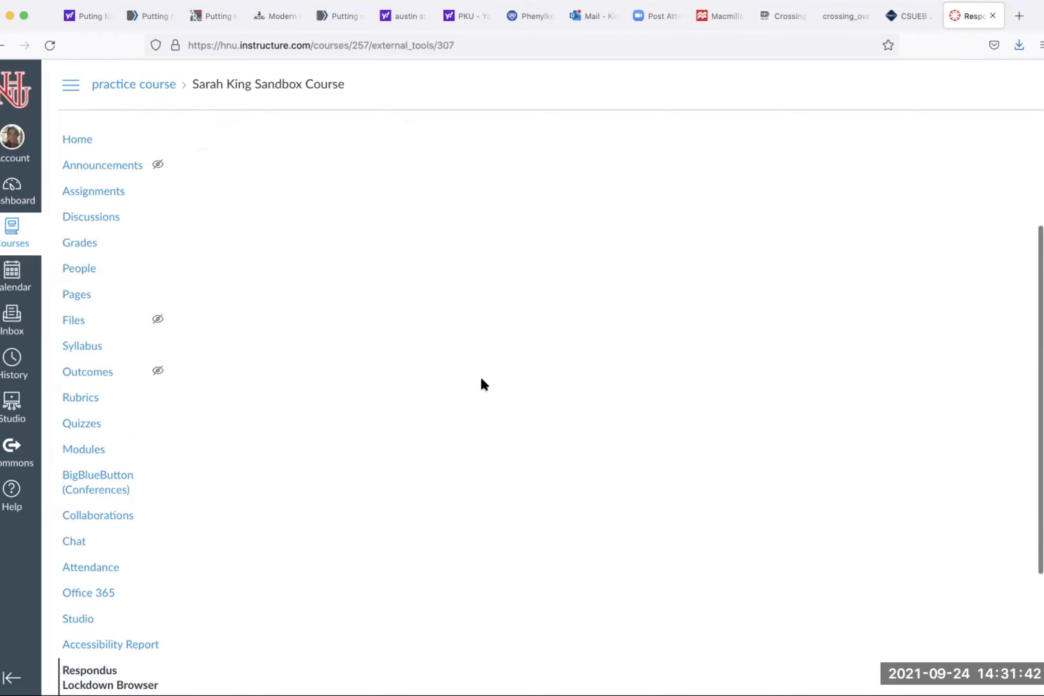
{"action": "scroll", "coordinate": [173, 432], "scroll_direction": "down", "scroll_amount": 3}
{"action": "scroll", "coordinate": [173, 431], "scroll_direction": "up", "scroll_amount": 3}
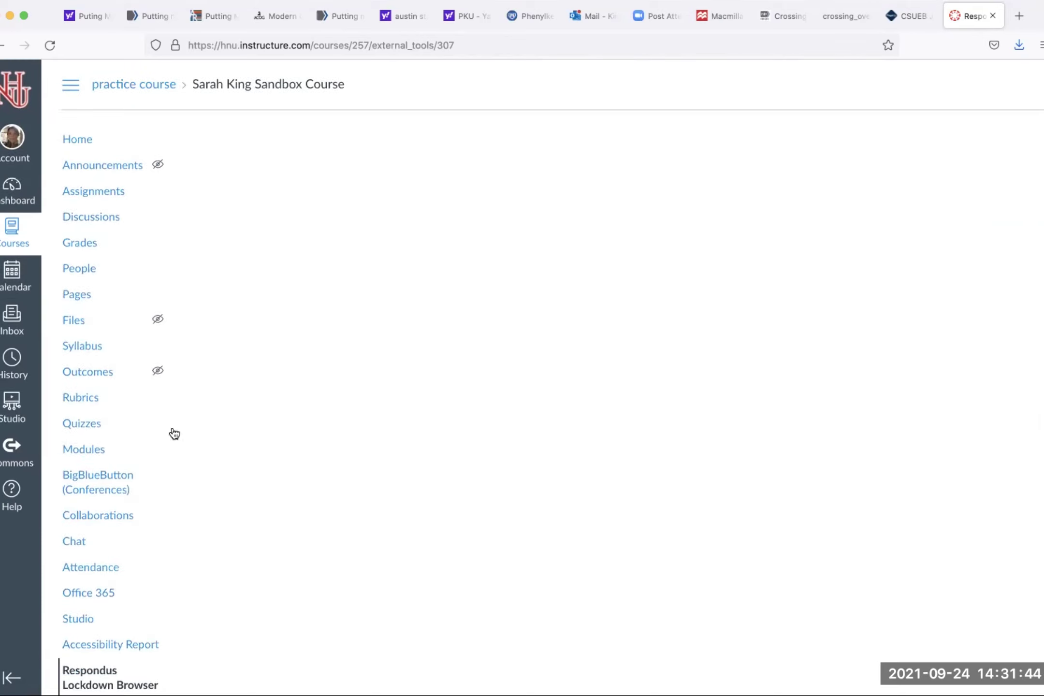
{"action": "scroll", "coordinate": [303, 280], "scroll_direction": "up", "scroll_amount": 5}
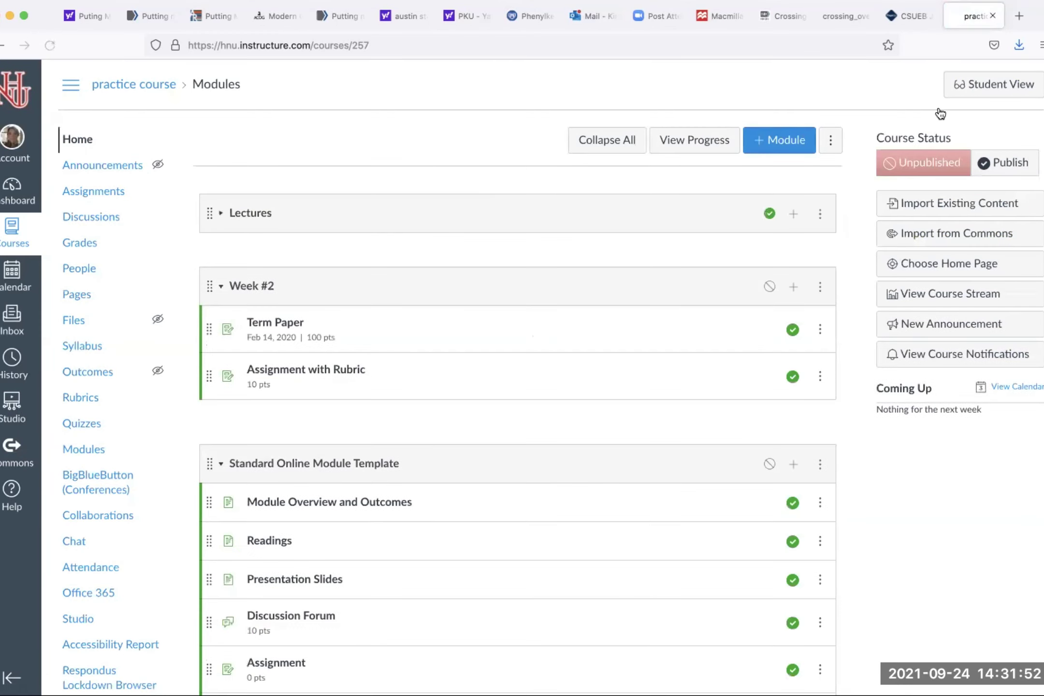
{"action": "scroll", "coordinate": [925, 166], "scroll_direction": "down", "scroll_amount": 5}
{"action": "scroll", "coordinate": [925, 166], "scroll_direction": "up", "scroll_amount": 5}
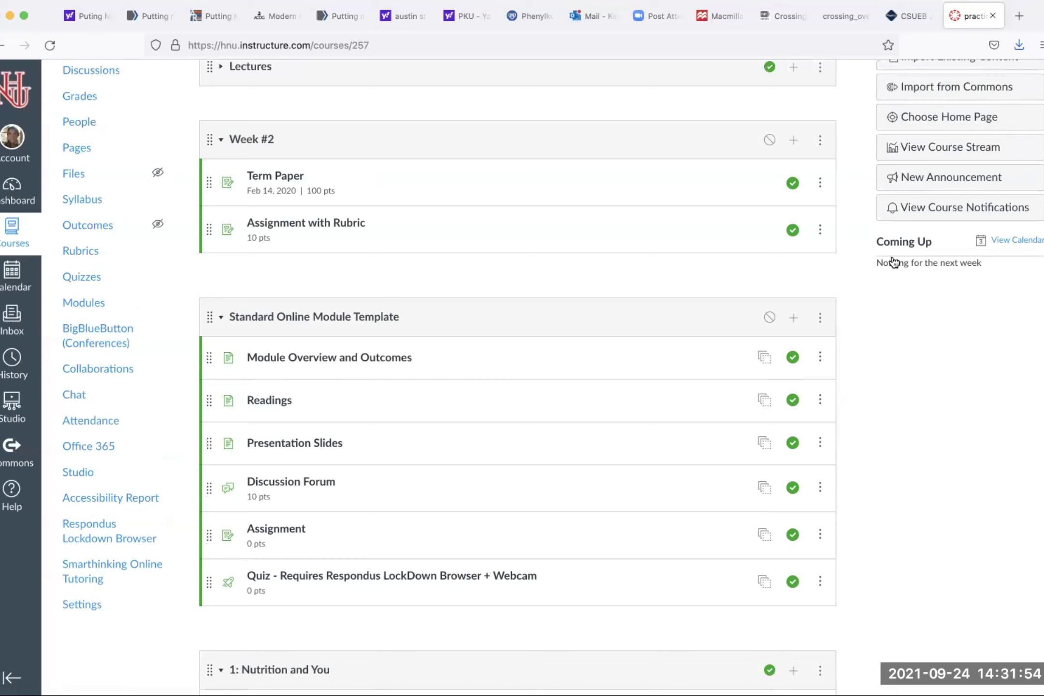
Step: View the course as a student and open the proctored quiz from the quizzes list
{"action": "left_click", "coordinate": [1009, 85]}
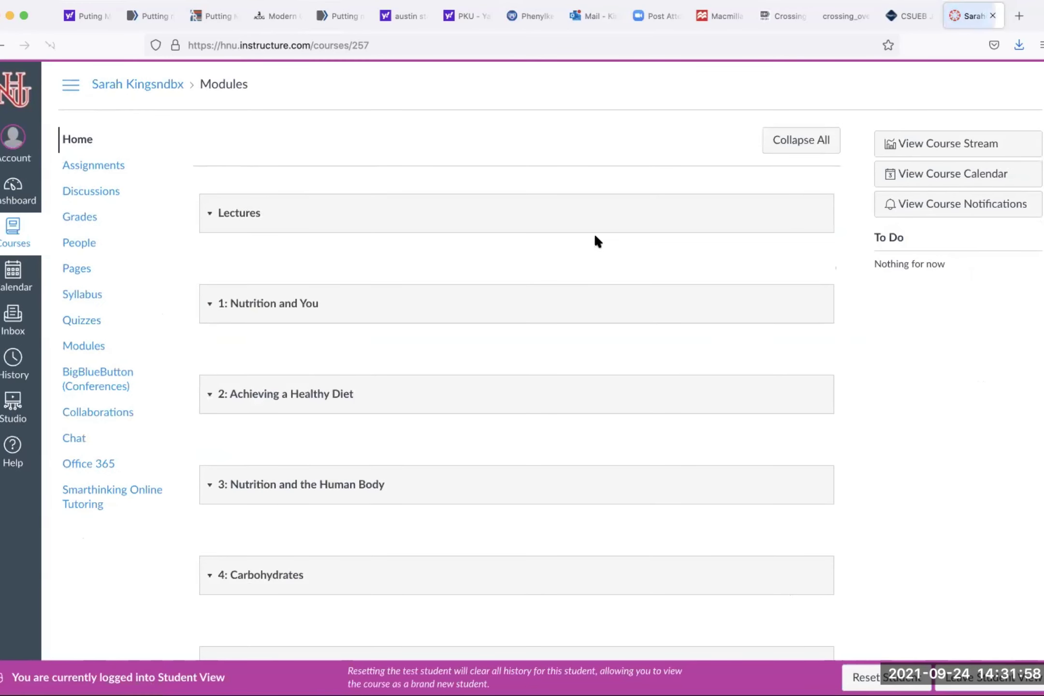
{"action": "left_click", "coordinate": [83, 319]}
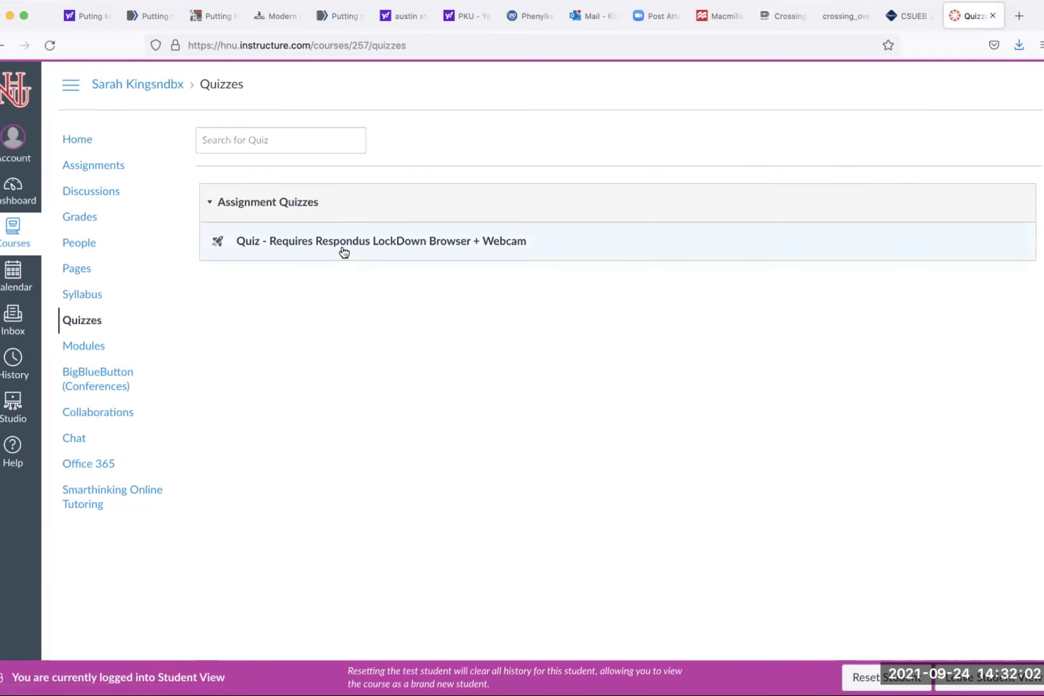
{"action": "left_click", "coordinate": [343, 252]}
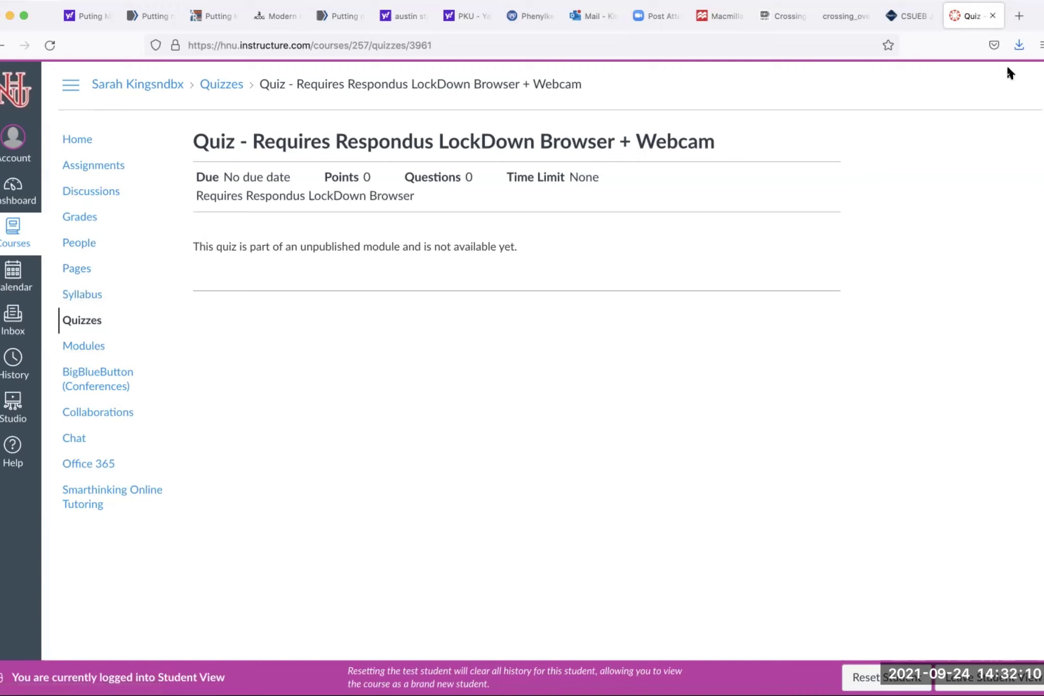
Step: Leave the student view and publish the Standard Online Module Template module
{"action": "left_click", "coordinate": [967, 684]}
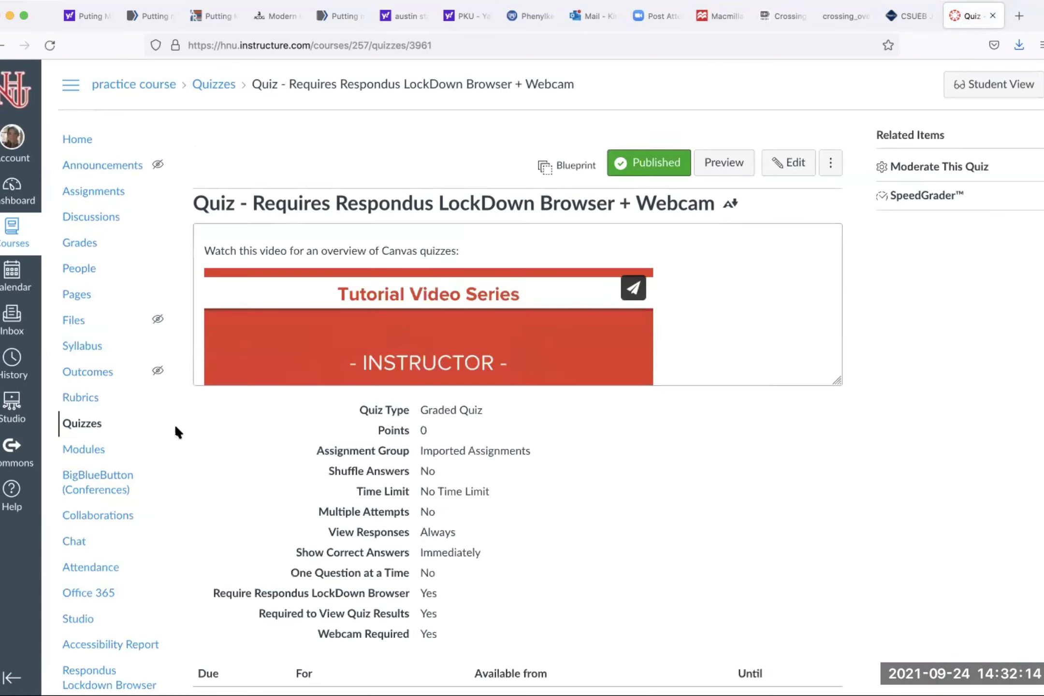
{"action": "left_click", "coordinate": [97, 452]}
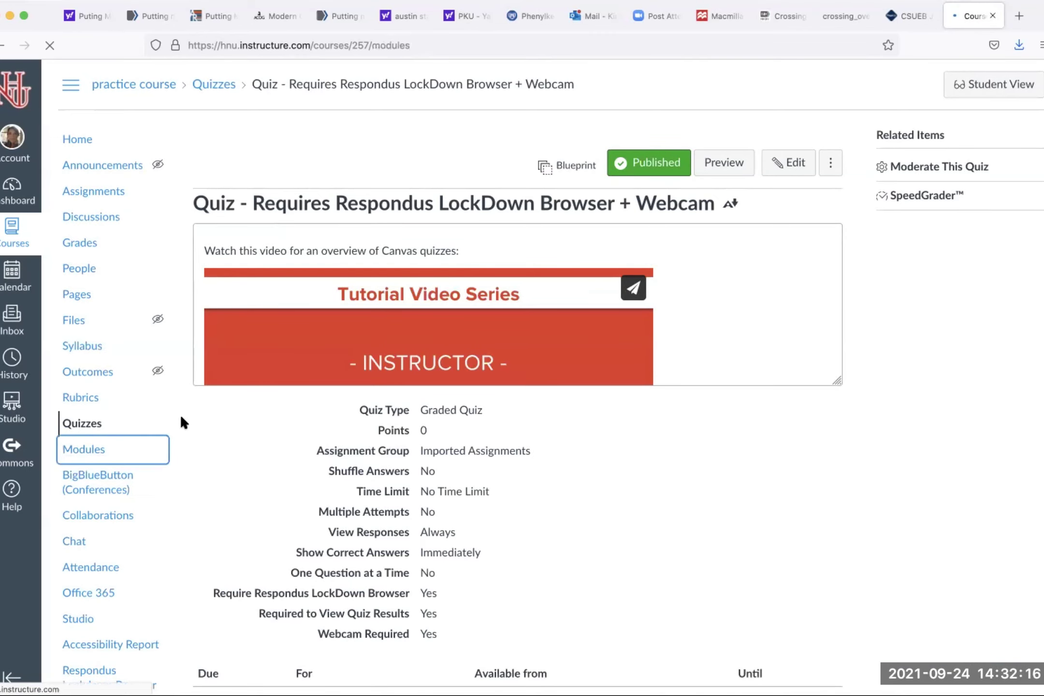
{"action": "scroll", "coordinate": [816, 460], "scroll_direction": "down", "scroll_amount": 4}
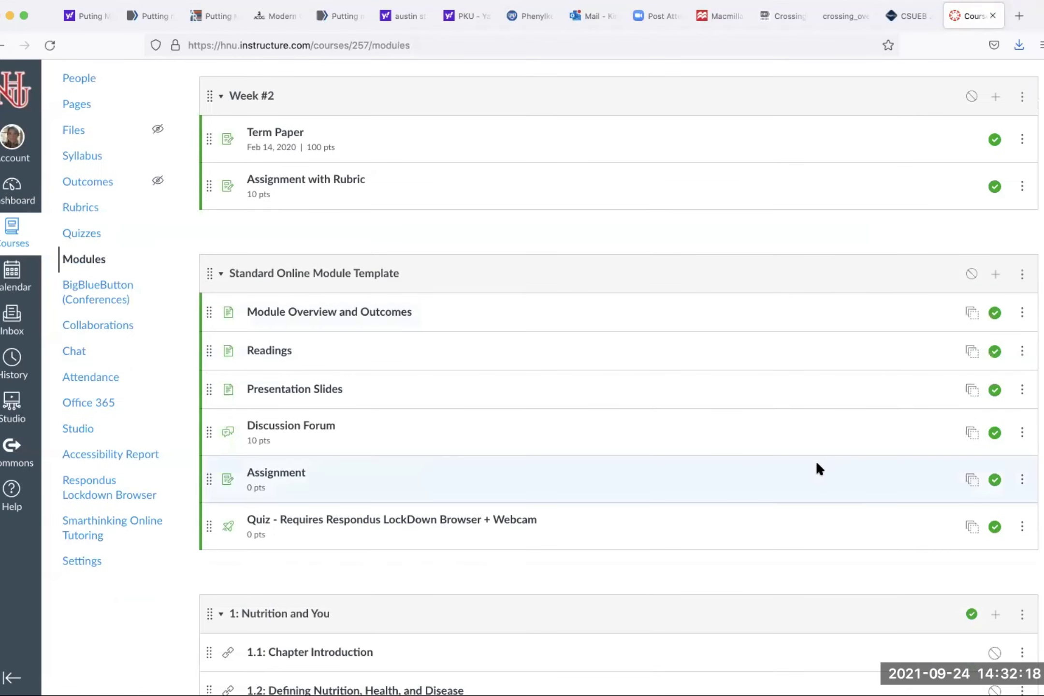
{"action": "left_click", "coordinate": [971, 275]}
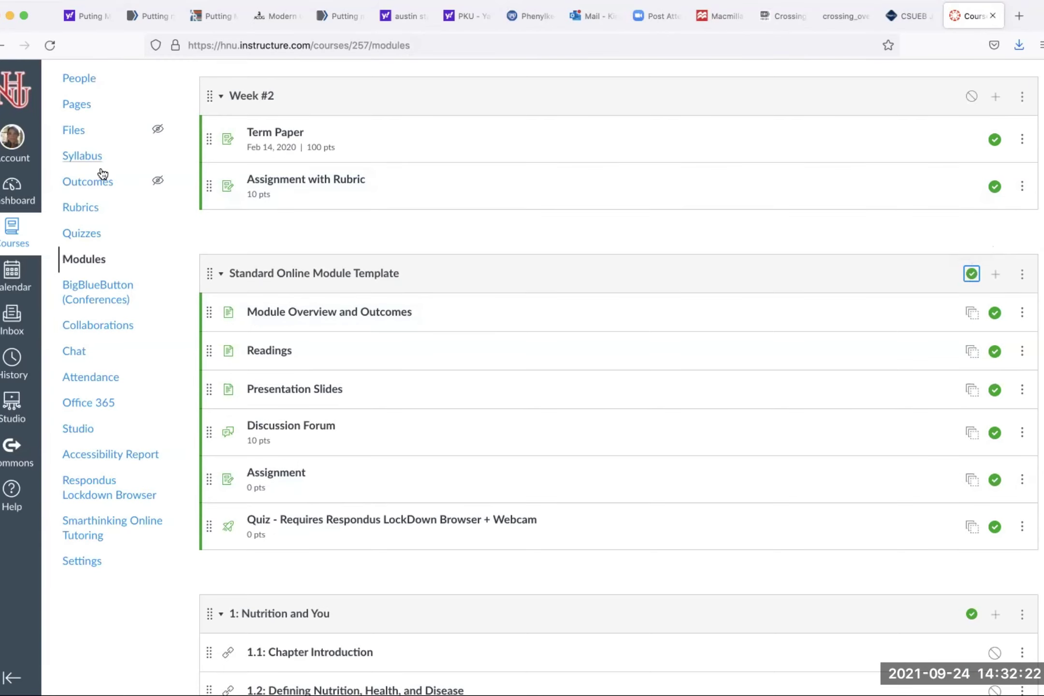
Step: Return to the student view and open the proctored quiz from the Standard Online Module Template module
{"action": "scroll", "coordinate": [98, 173], "scroll_direction": "up", "scroll_amount": 5}
{"action": "left_click", "coordinate": [79, 139]}
{"action": "left_click", "coordinate": [1009, 88]}
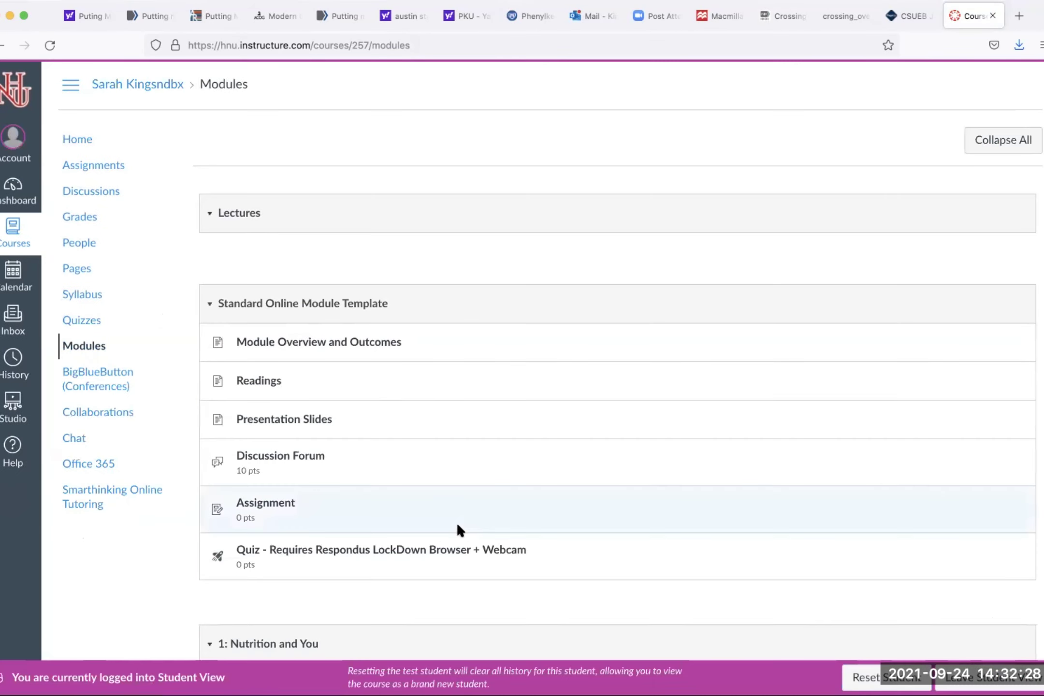
{"action": "left_click", "coordinate": [412, 551]}
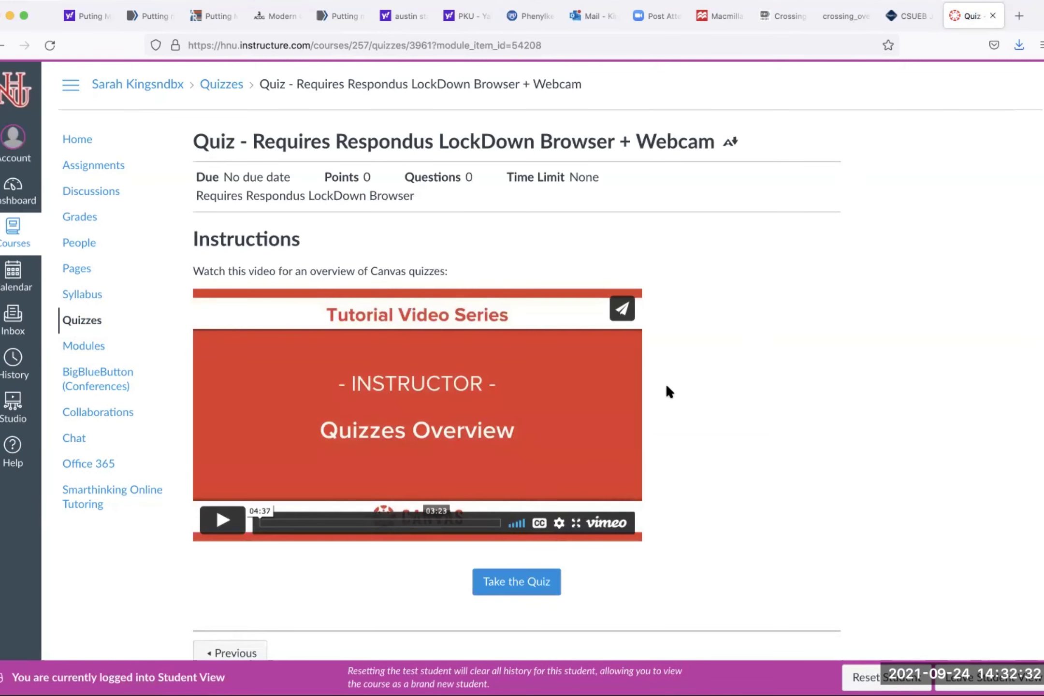
Step: Try to take the quiz as a student and open the Respondus LockDown Browser download page
{"action": "scroll", "coordinate": [725, 362], "scroll_direction": "down", "scroll_amount": 1}
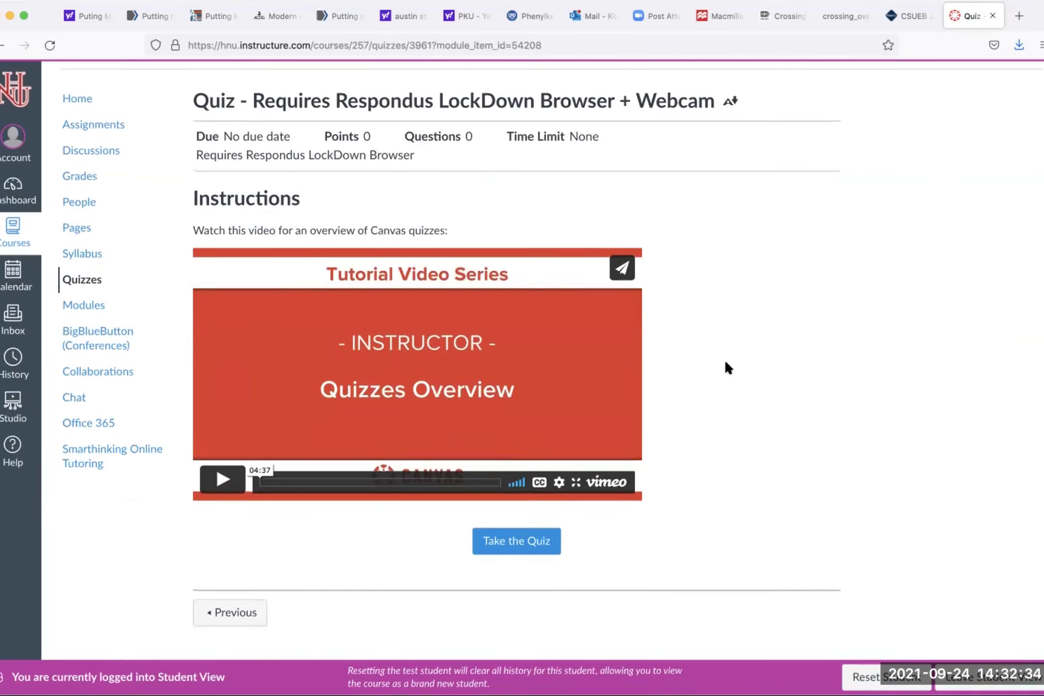
{"action": "left_click", "coordinate": [525, 544]}
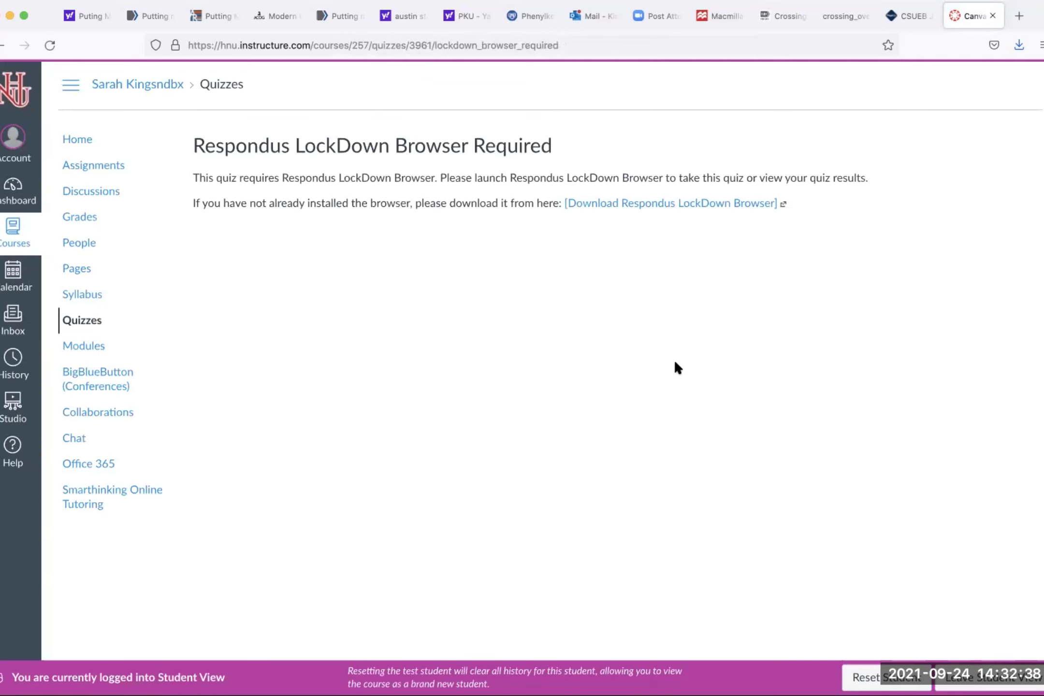
{"action": "left_click", "coordinate": [647, 204]}
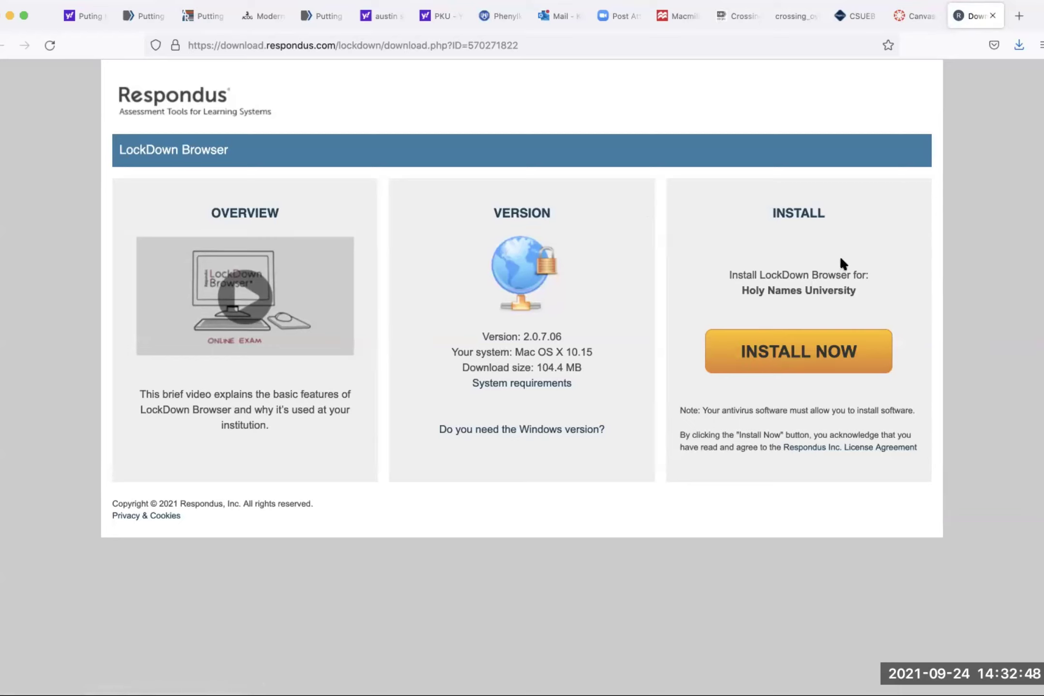
Step: Download the Respondus LockDown Browser installer for Mac and close the download page to return to the Canvas course
{"action": "left_click", "coordinate": [780, 344]}
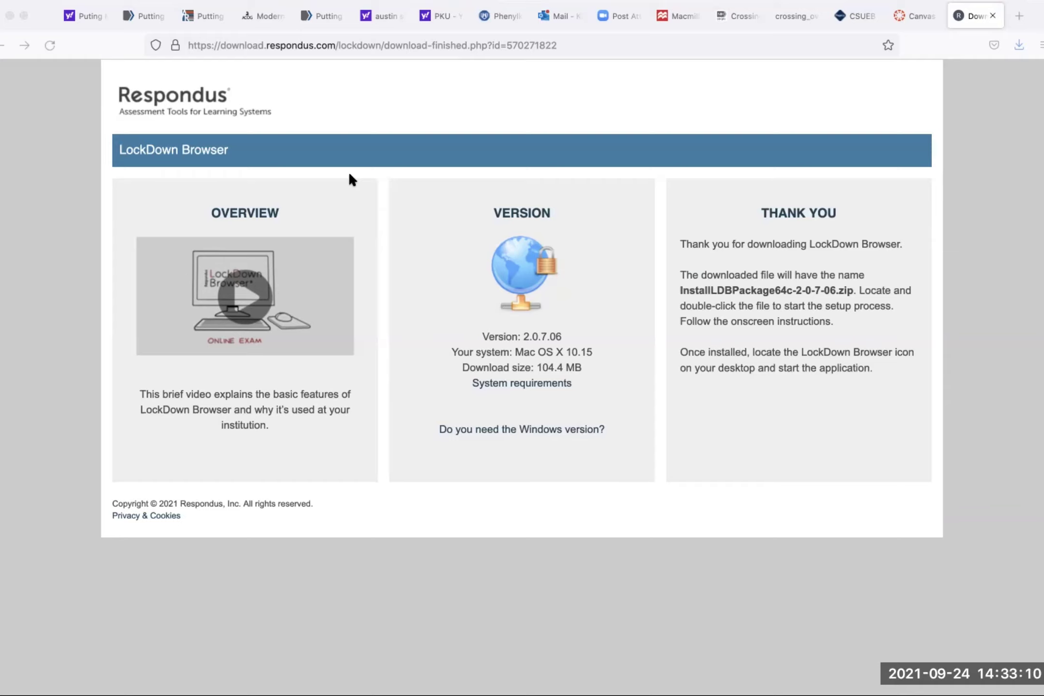
{"action": "left_click", "coordinate": [46, 7]}
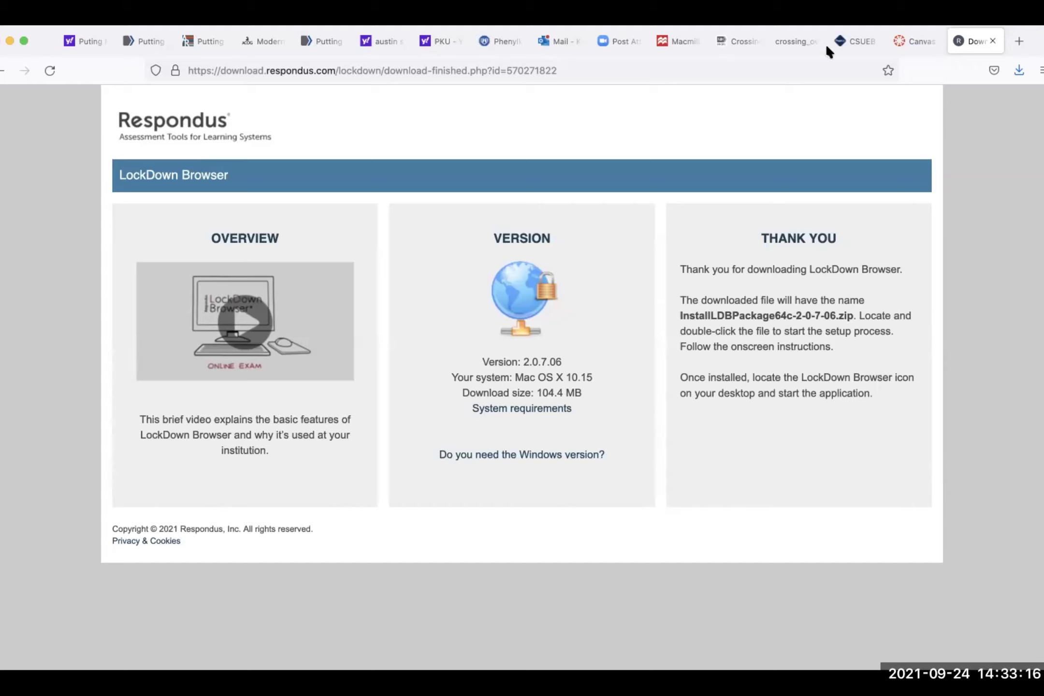
{"action": "left_click", "coordinate": [990, 41]}
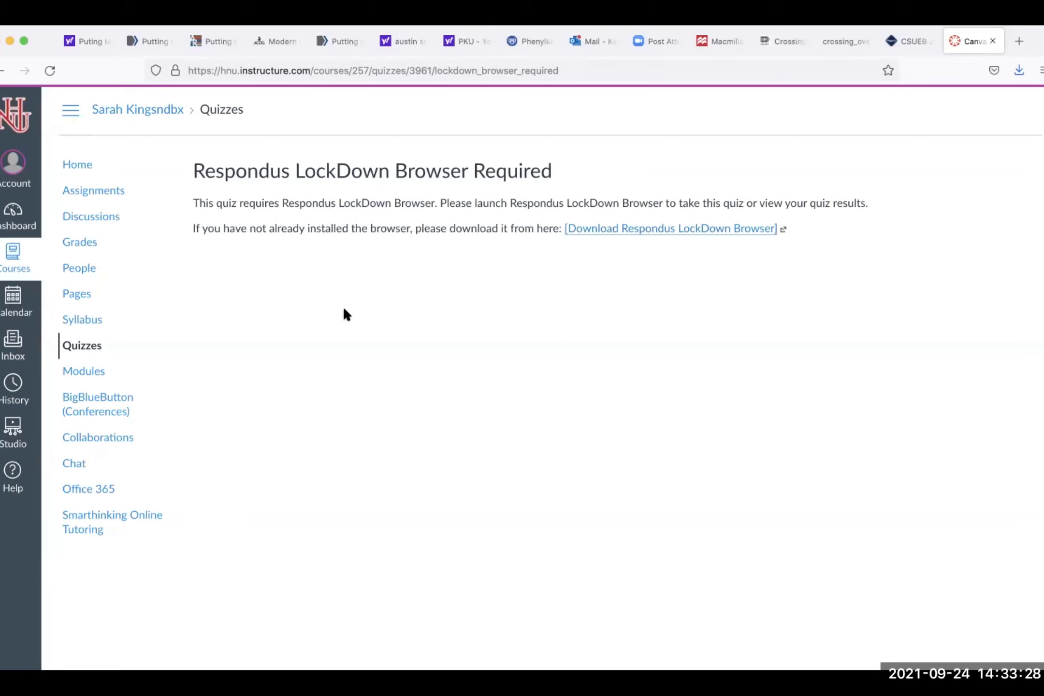
Step: Leave the student view from the course home page and open SpeedGrader for the quiz requiring Respondus LockDown Browser + Webcam
{"action": "left_click", "coordinate": [79, 169]}
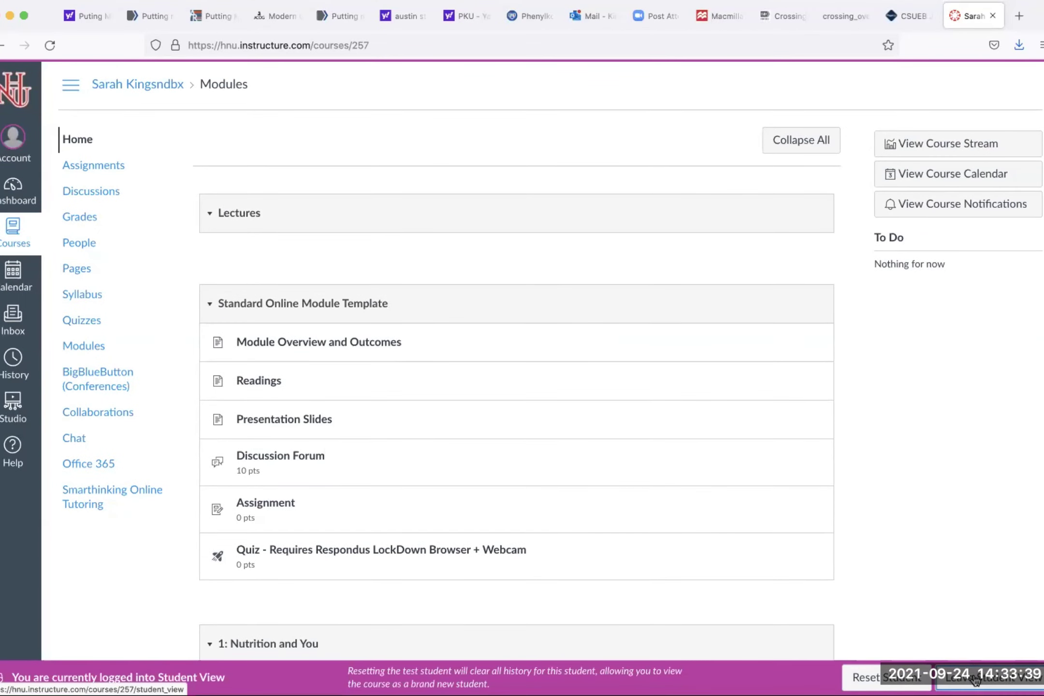
{"action": "left_click", "coordinate": [975, 680]}
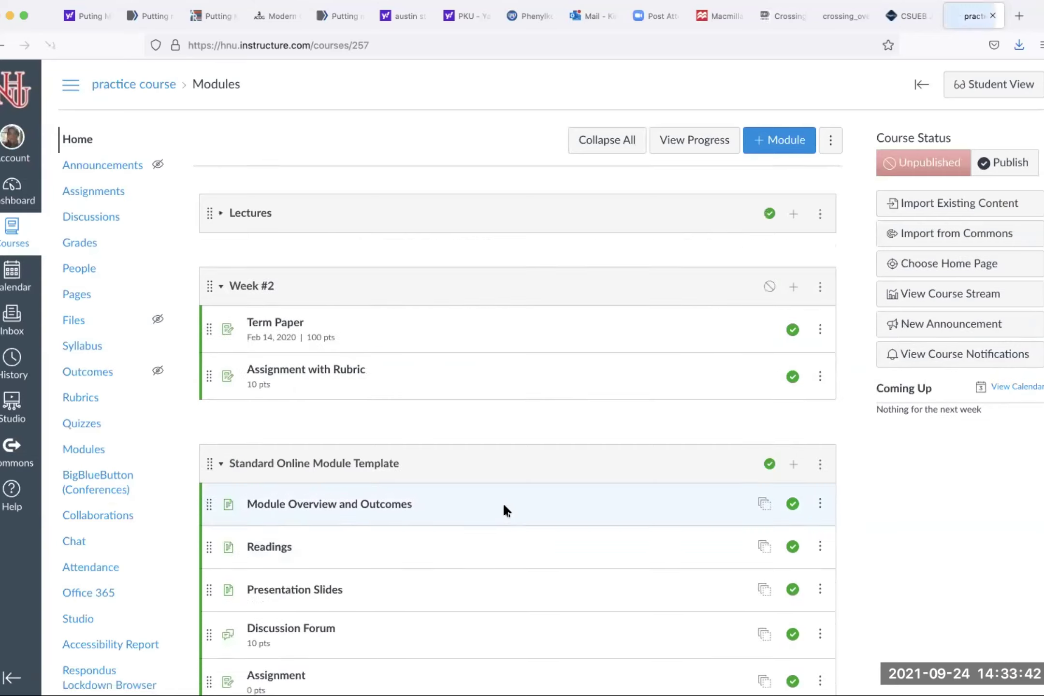
{"action": "scroll", "coordinate": [501, 505], "scroll_direction": "down", "scroll_amount": 3}
{"action": "left_click", "coordinate": [435, 537]}
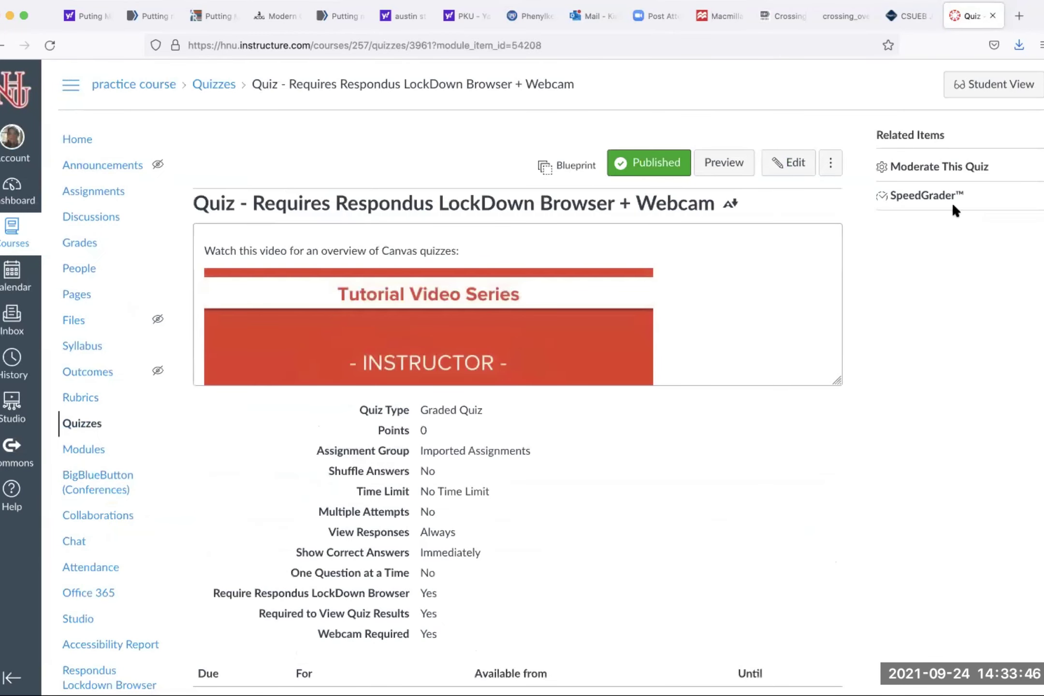
{"action": "left_click", "coordinate": [932, 197]}
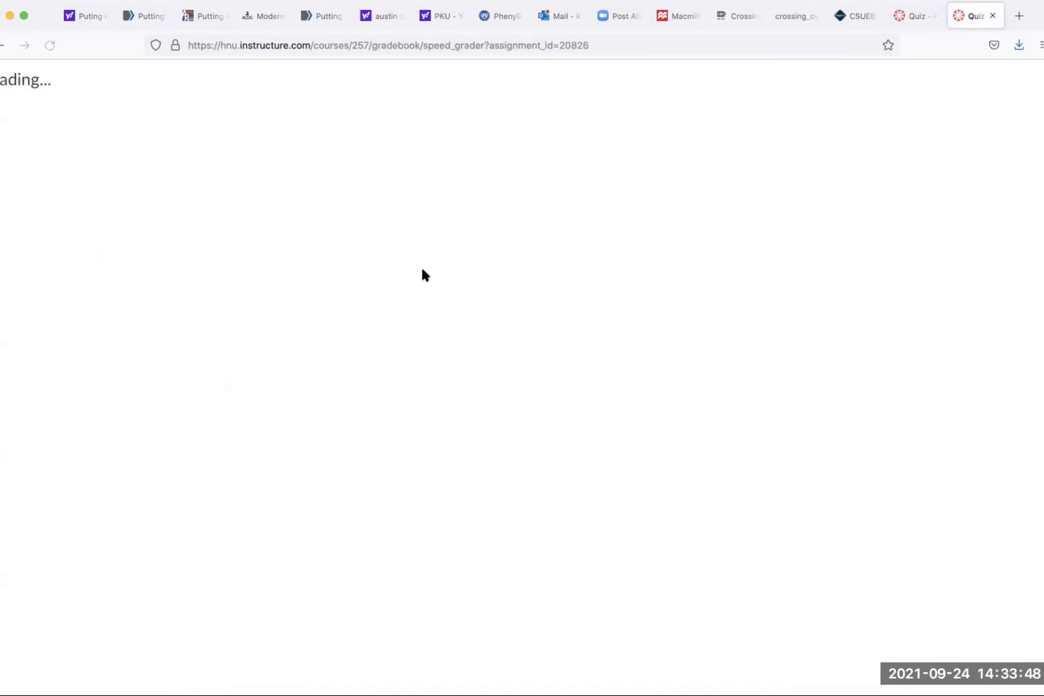